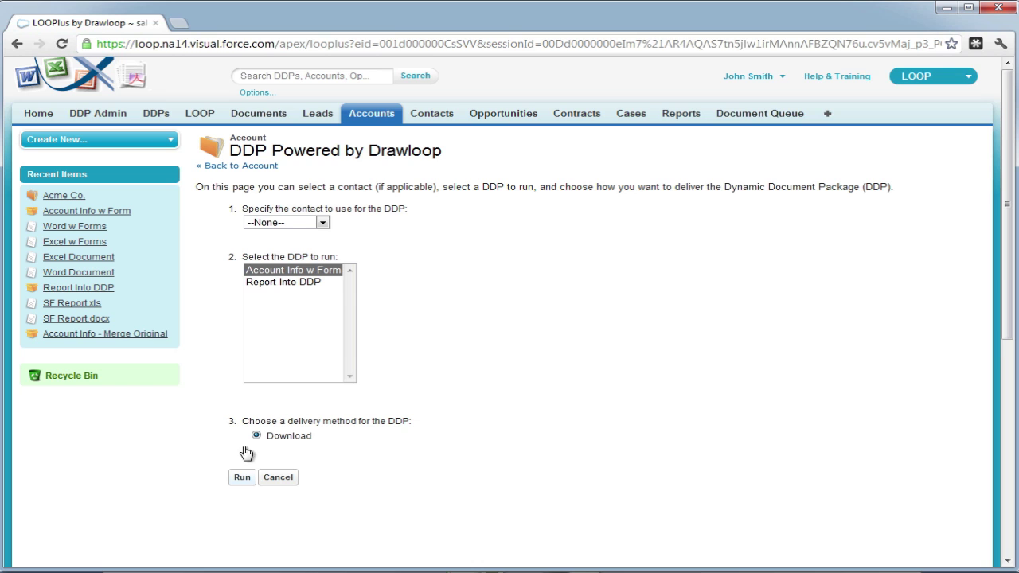
# Open the 'Account Info w Form' DDP record from Recent Items.
pyautogui.click(115, 214)
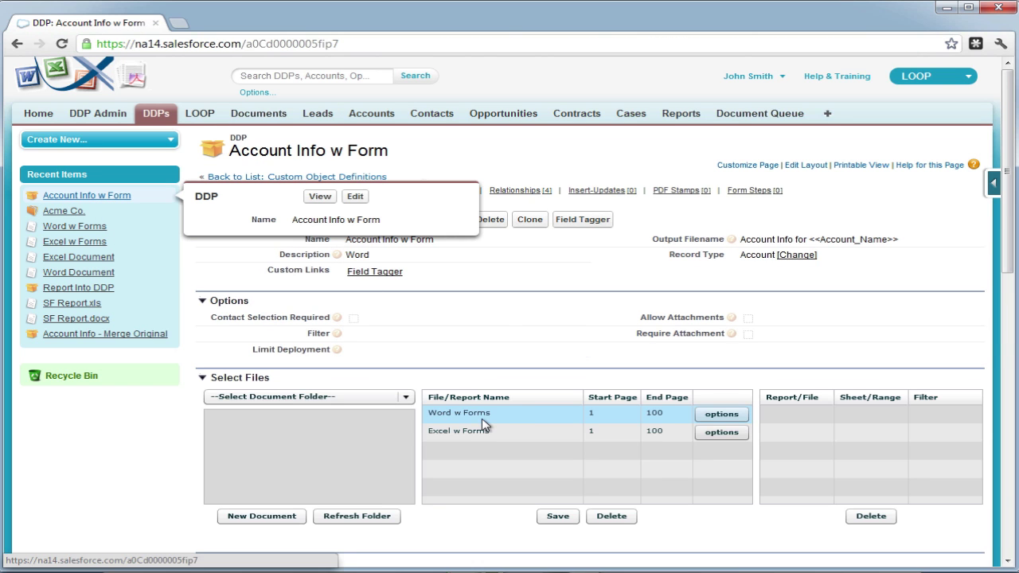
# Download the Word w Forms template file from its document record.
pyautogui.click(481, 425)
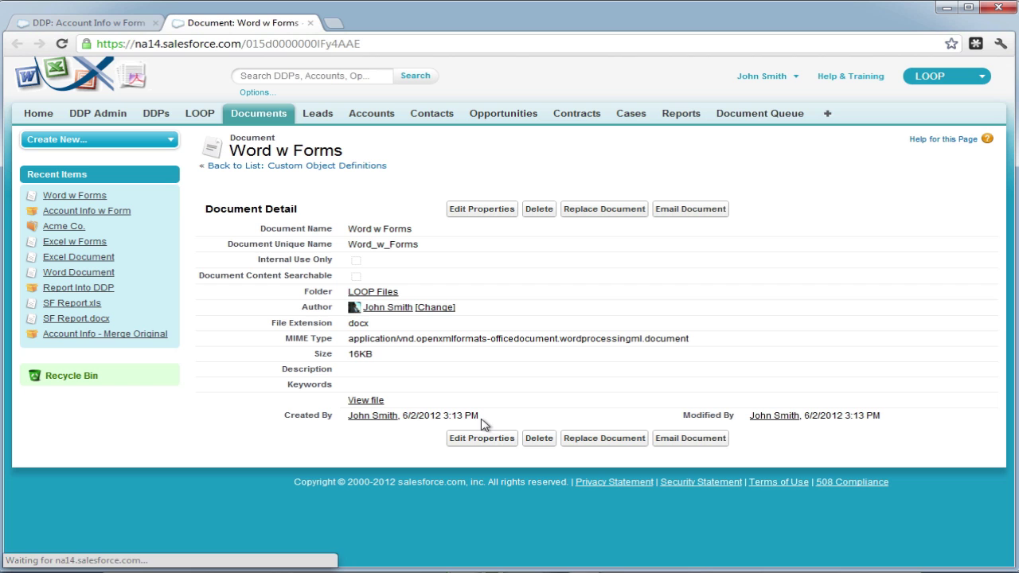
pyautogui.rightClick(368, 402)
pyautogui.click(427, 454)
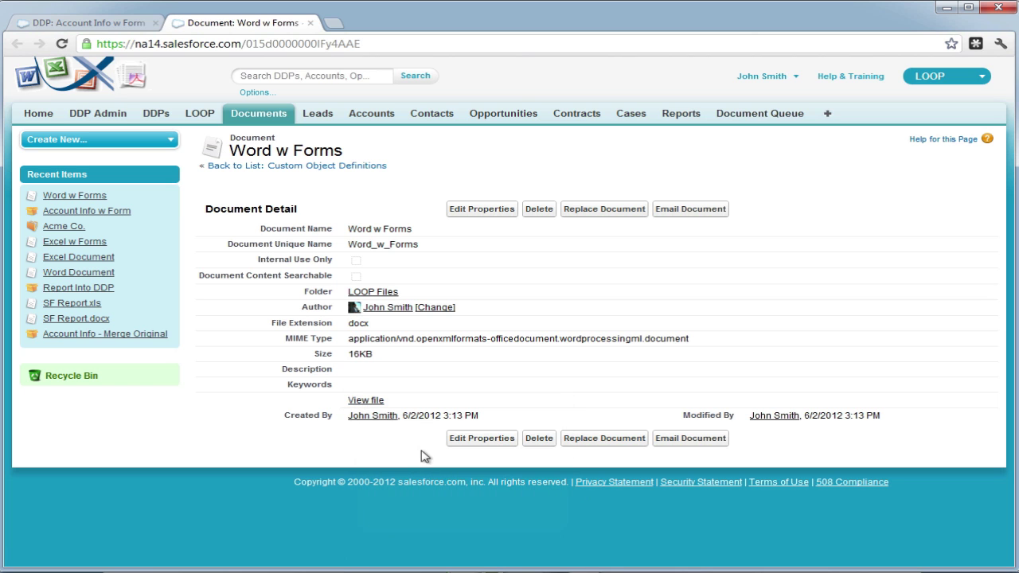
pyautogui.click(394, 310)
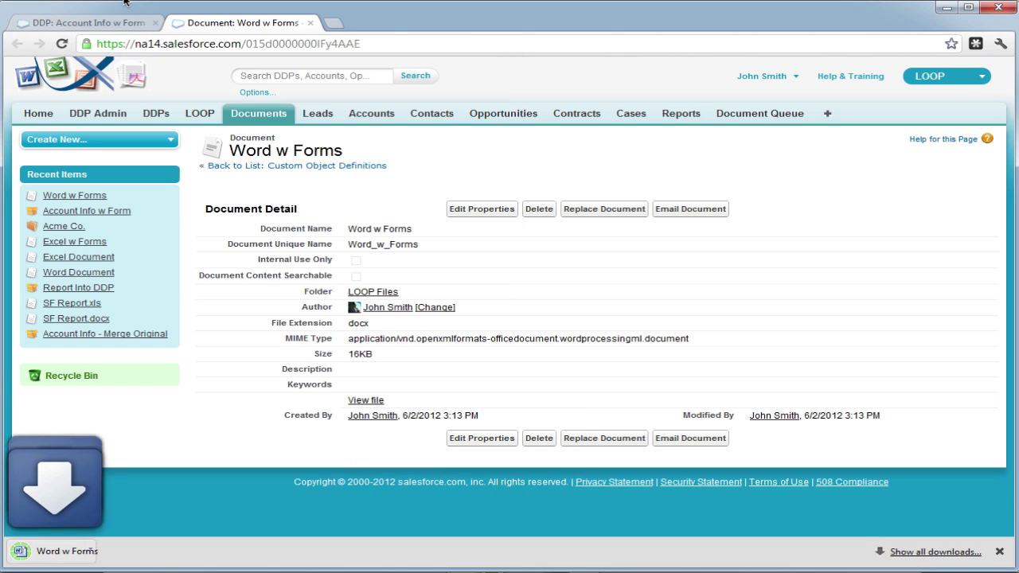
# Download the Excel w Forms template file, then open the downloaded files.
pyautogui.click(128, 22)
pyautogui.click(468, 431)
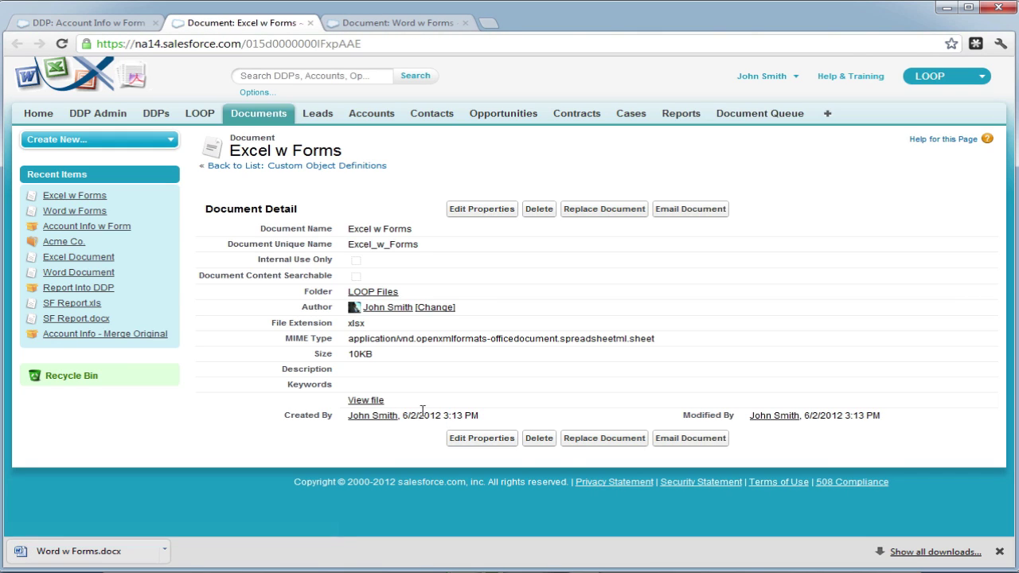
pyautogui.rightClick(369, 401)
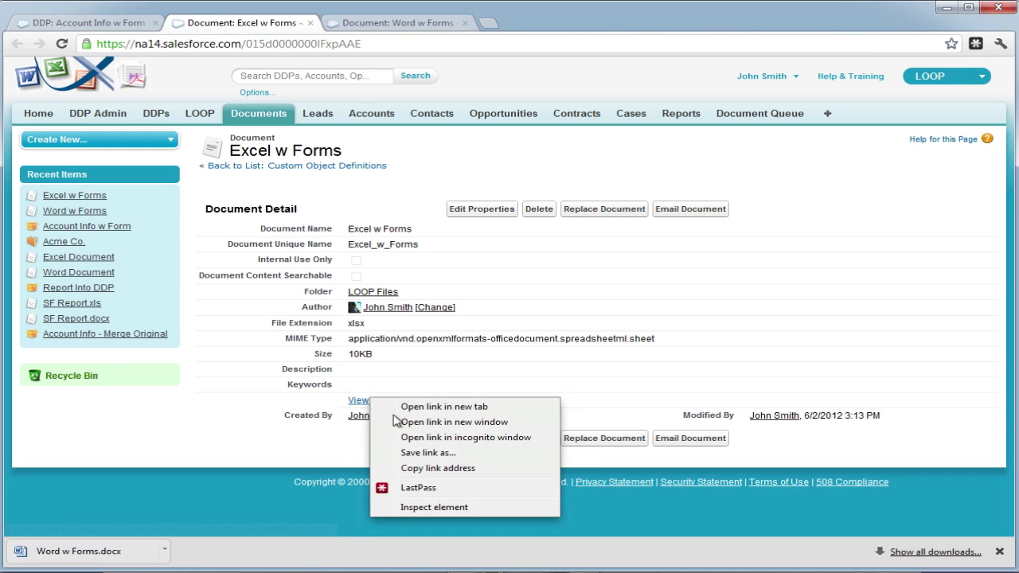
pyautogui.click(417, 454)
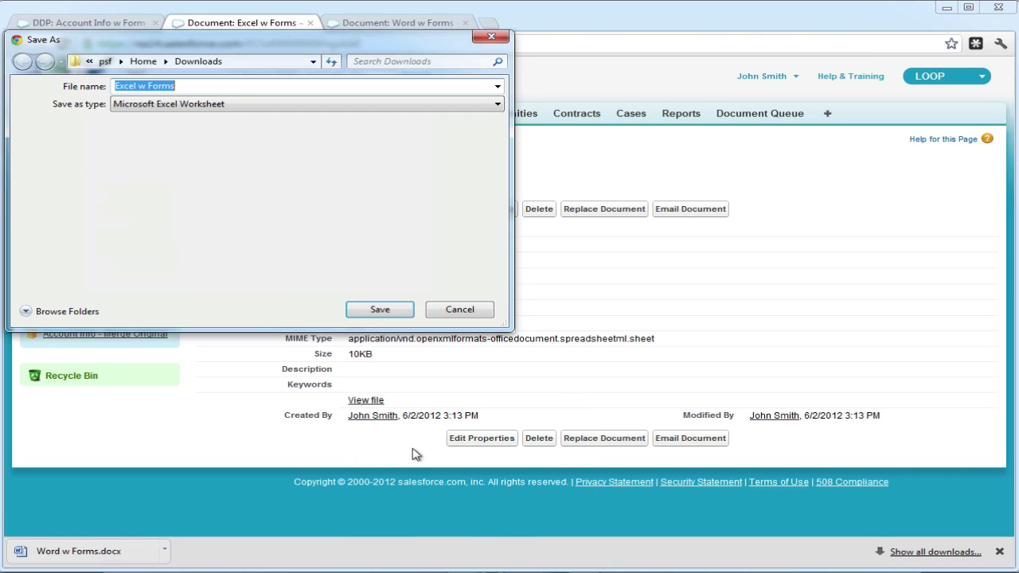
pyautogui.click(391, 313)
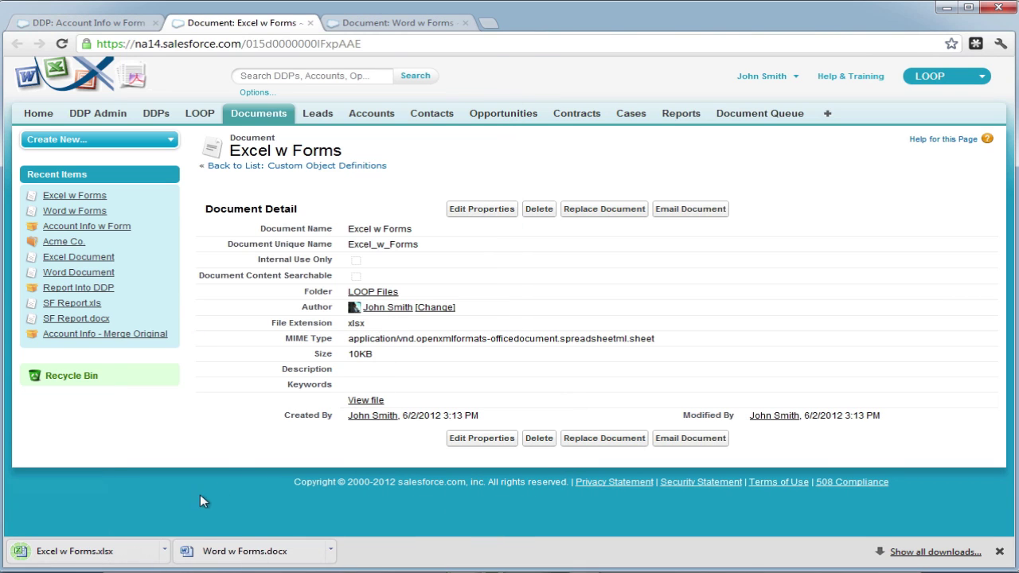
pyautogui.click(215, 555)
# In Excel w Forms, enter 'Social Security Number' in A8 and 'Marital Status' in A10.
pyautogui.click(92, 555)
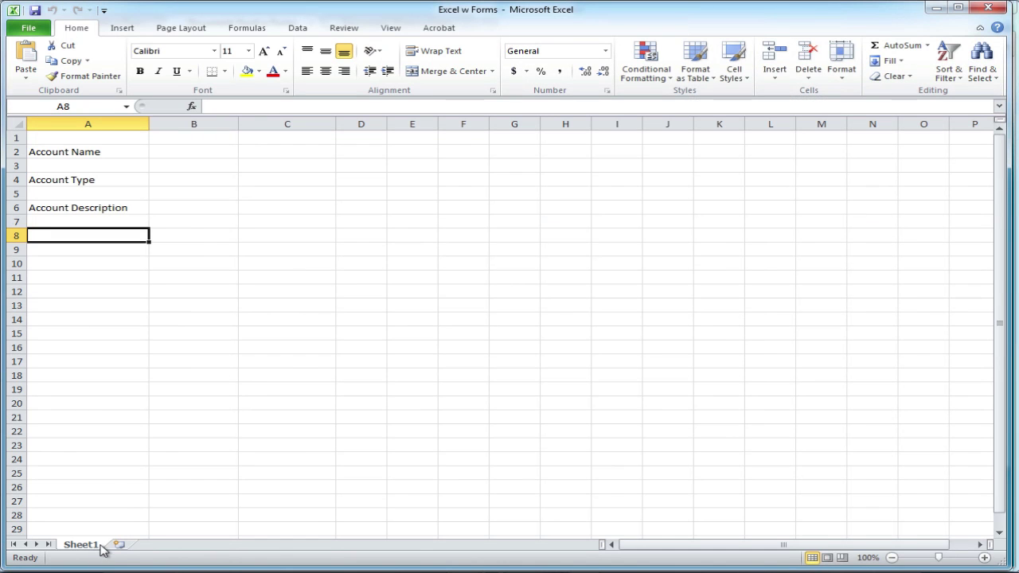
pyautogui.click(118, 343)
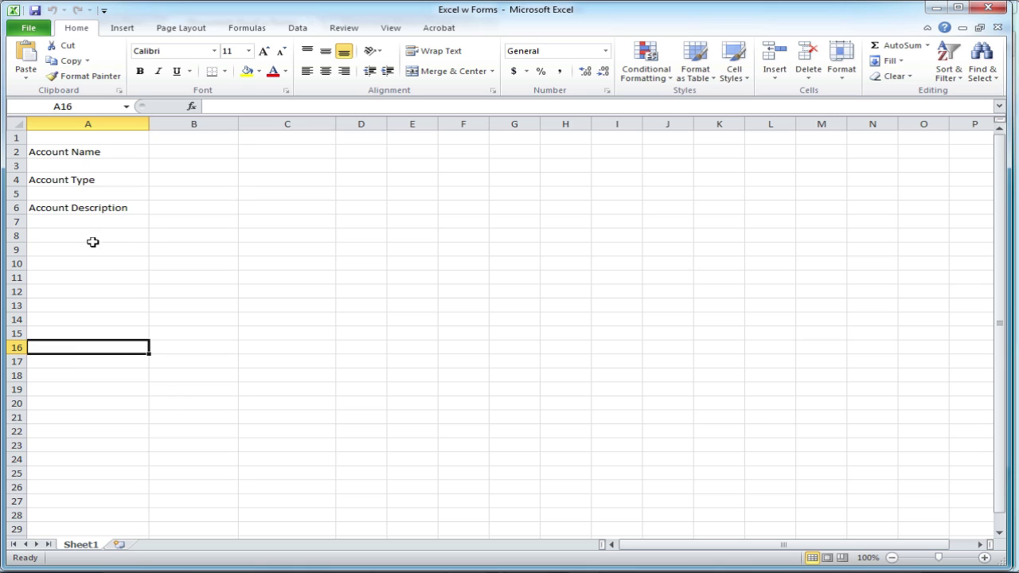
pyautogui.click(90, 237)
pyautogui.write('Soc')
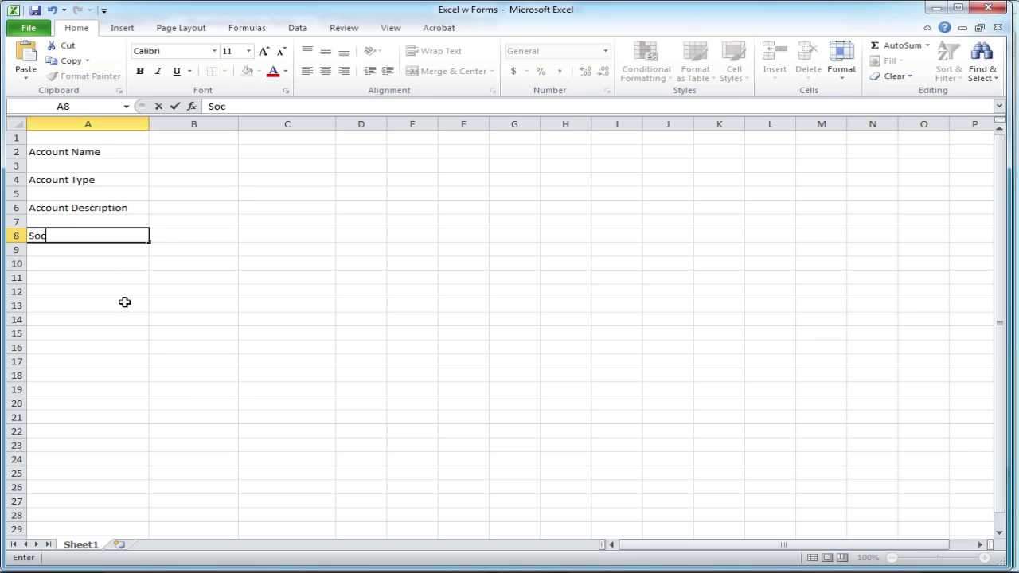
pyautogui.write('ial Security ')
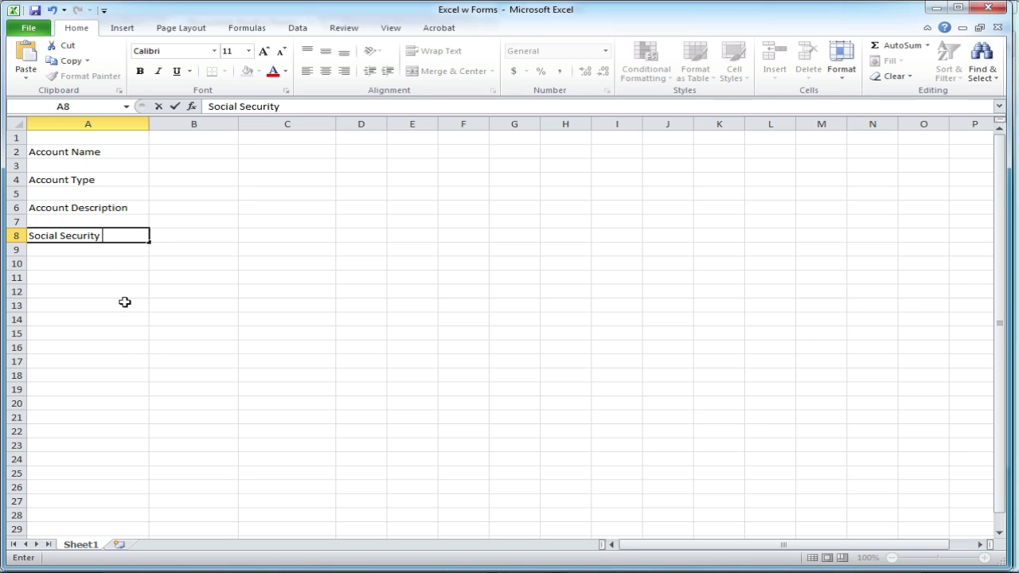
pyautogui.write('Number')
pyautogui.press('Return')
pyautogui.press('Return')
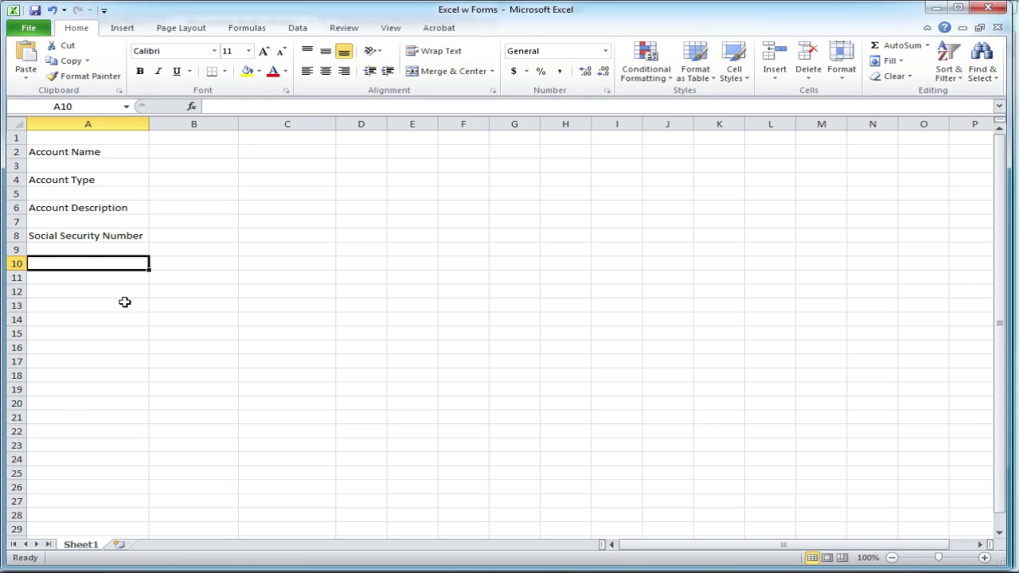
pyautogui.write('Marita')
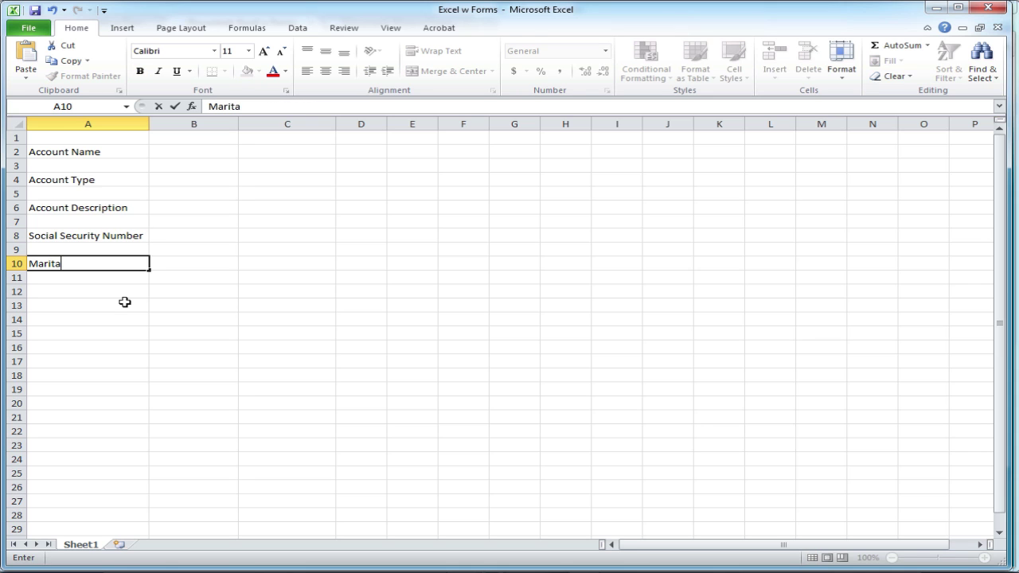
pyautogui.write('l Status')
pyautogui.press('Return')
pyautogui.press('Return')
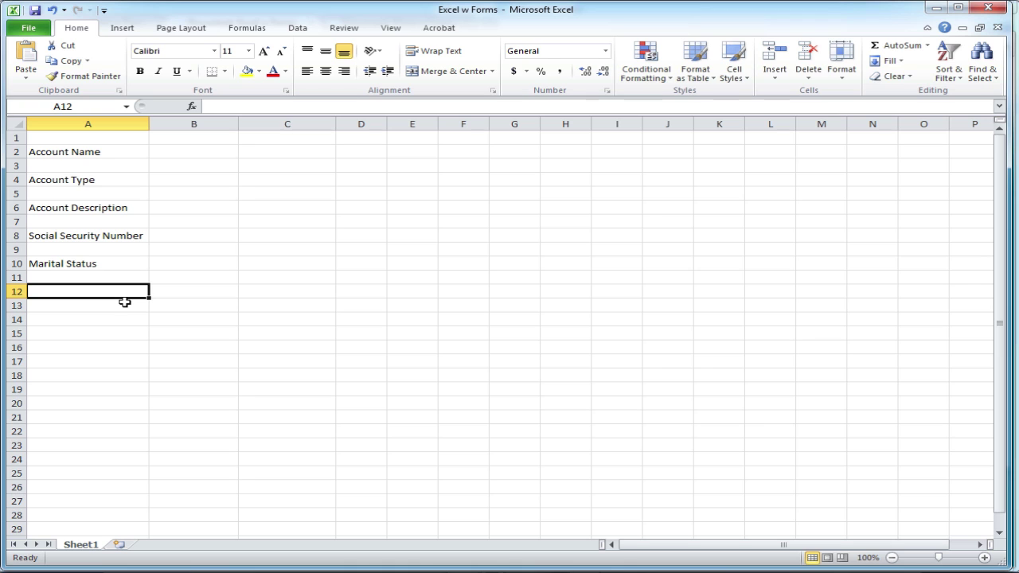
# Enter 'Favorite Color' in A12 and 'Another Description' in A14.
pyautogui.write('Favorite Color')
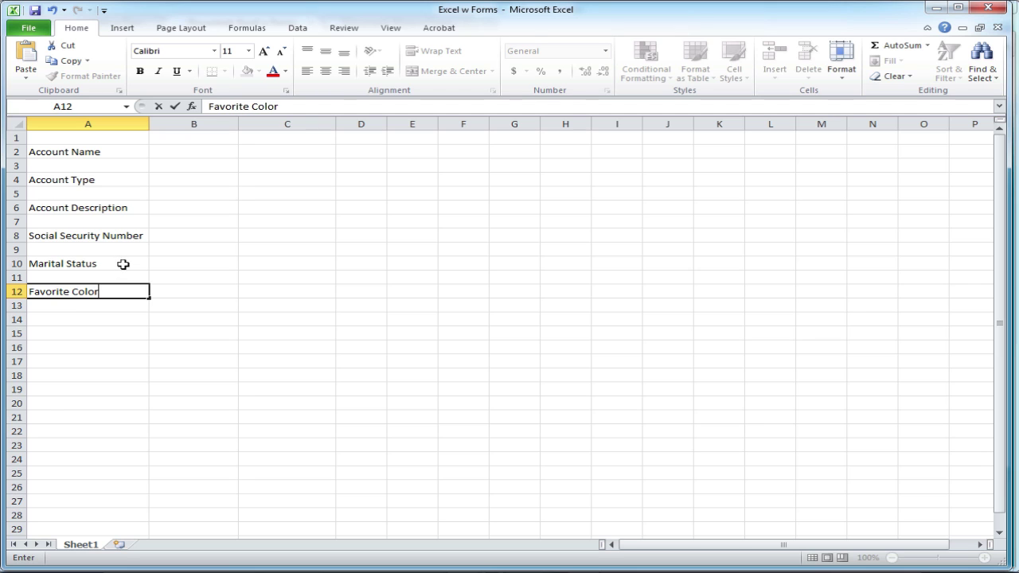
pyautogui.click(116, 317)
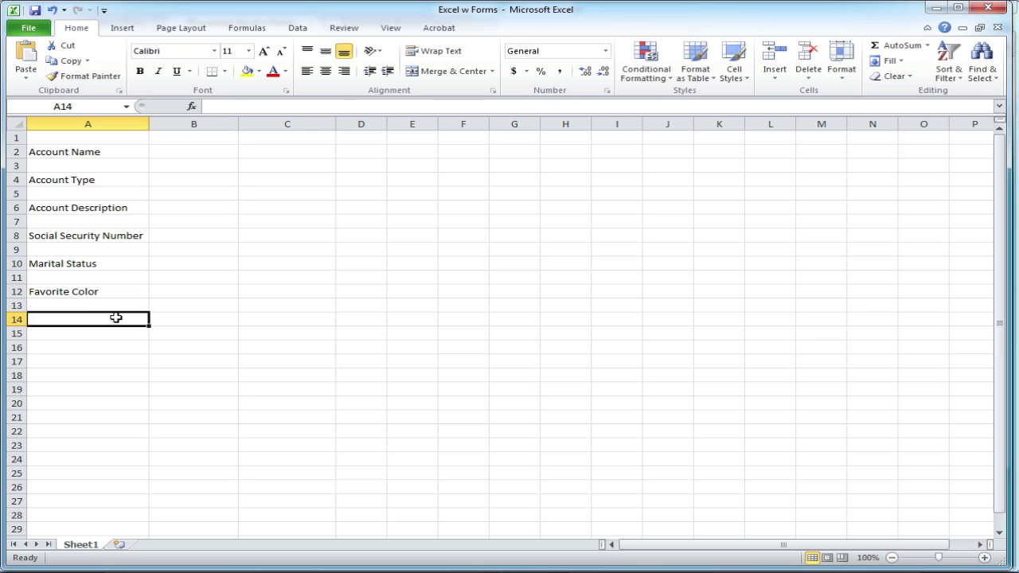
pyautogui.write('Another Desc')
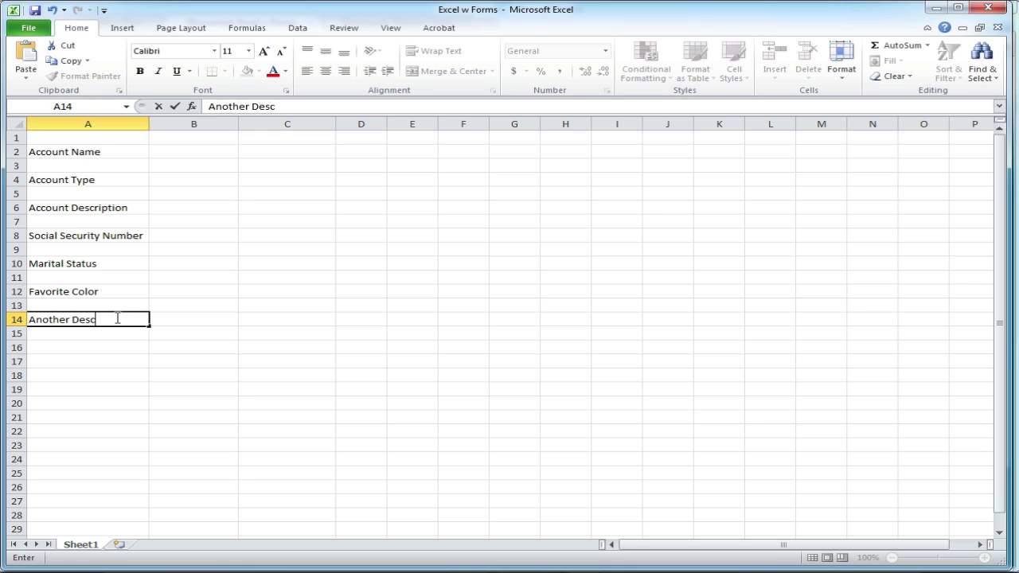
pyautogui.write('ription')
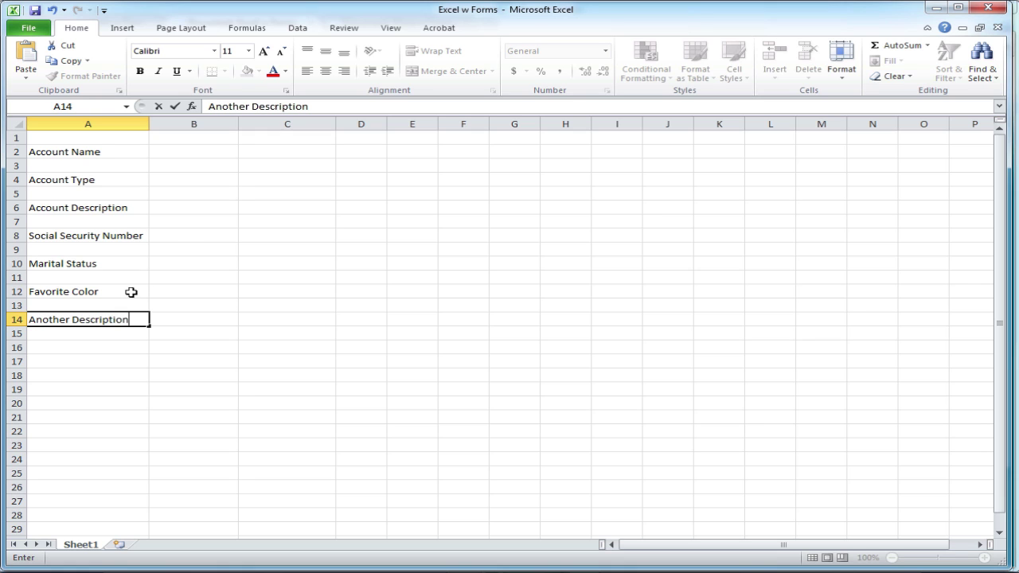
pyautogui.click(183, 237)
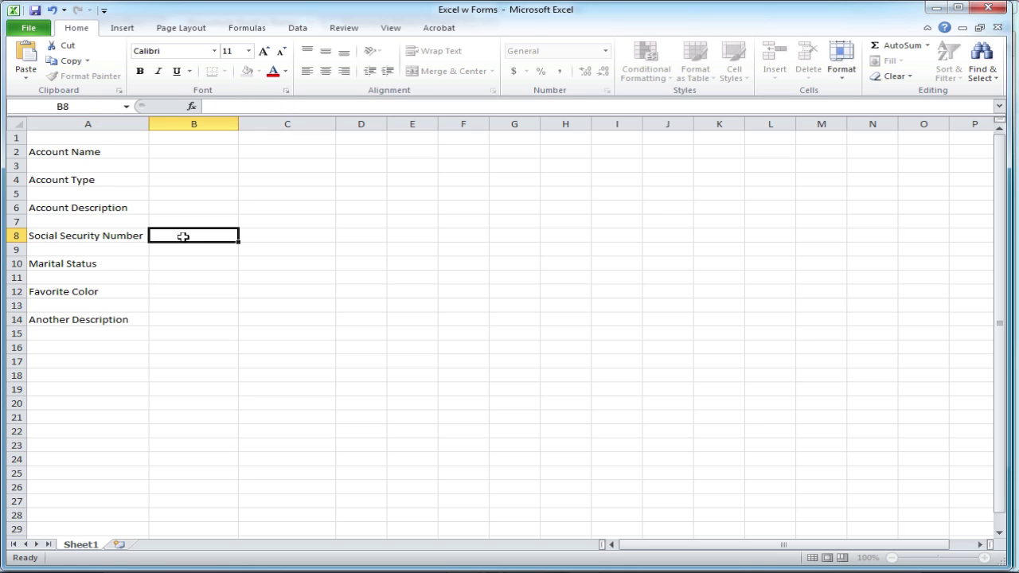
# Name cell B8 'SSN' and cell B10 'Marital' via the Name Box.
pyautogui.click(66, 106)
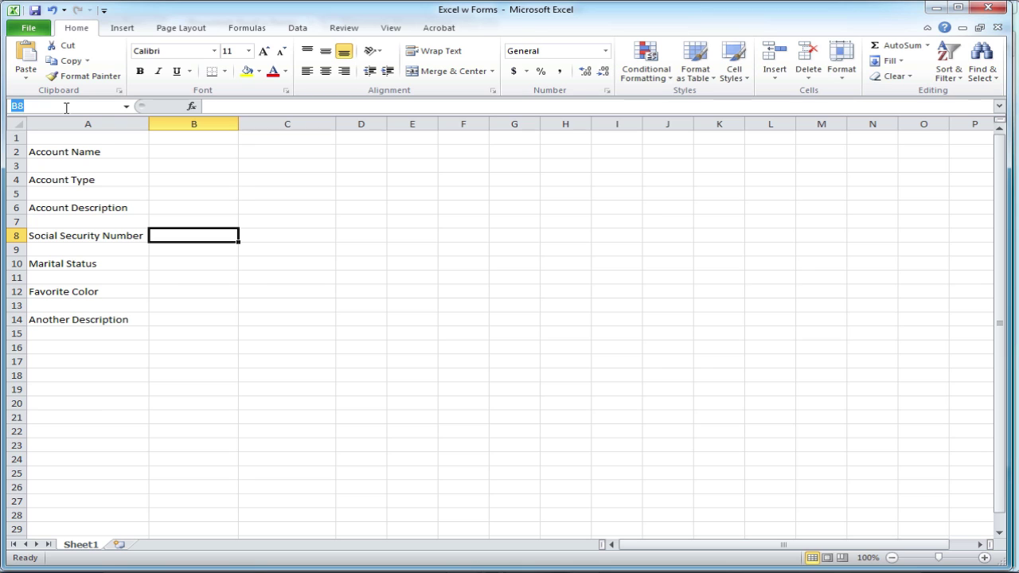
pyautogui.write('SSN')
pyautogui.press('Return')
pyautogui.click(170, 263)
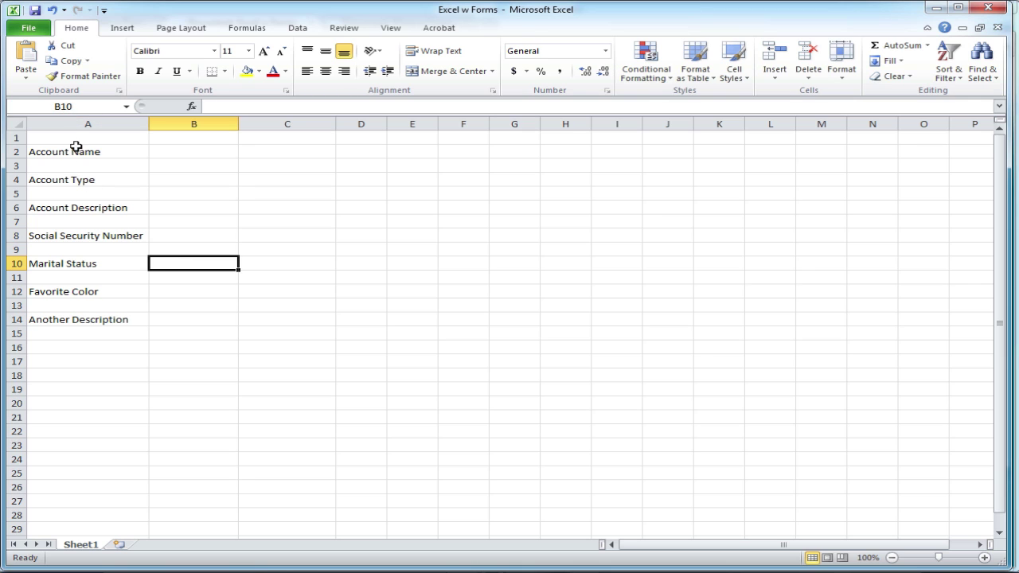
pyautogui.click(72, 107)
pyautogui.write('Marital')
pyautogui.press('Return')
# Name B12 'FavColor' and B14 'OtherDescr', then save and close the workbook.
pyautogui.click(168, 293)
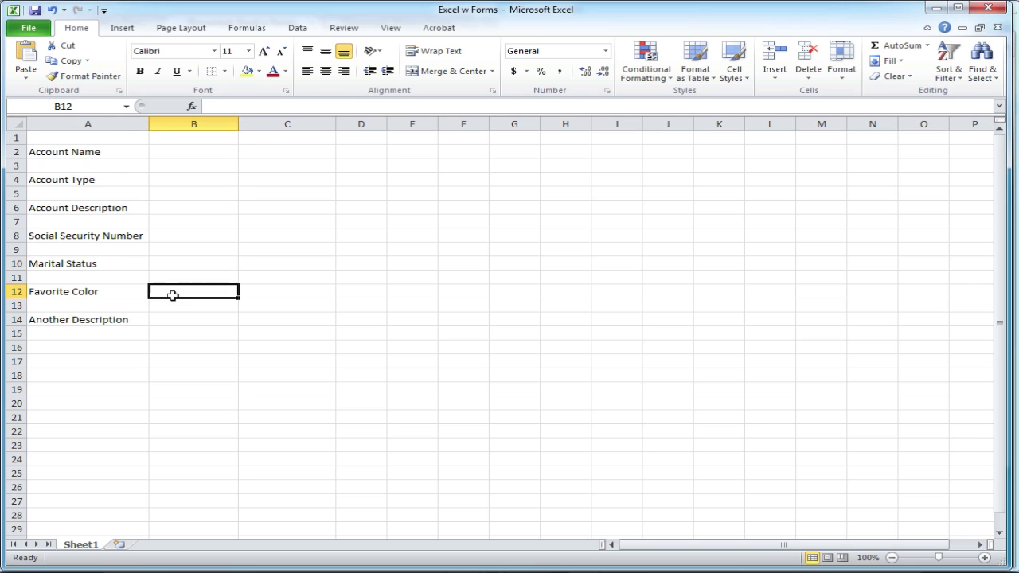
pyautogui.click(72, 106)
pyautogui.write('FavColor')
pyautogui.press('Return')
pyautogui.click(172, 322)
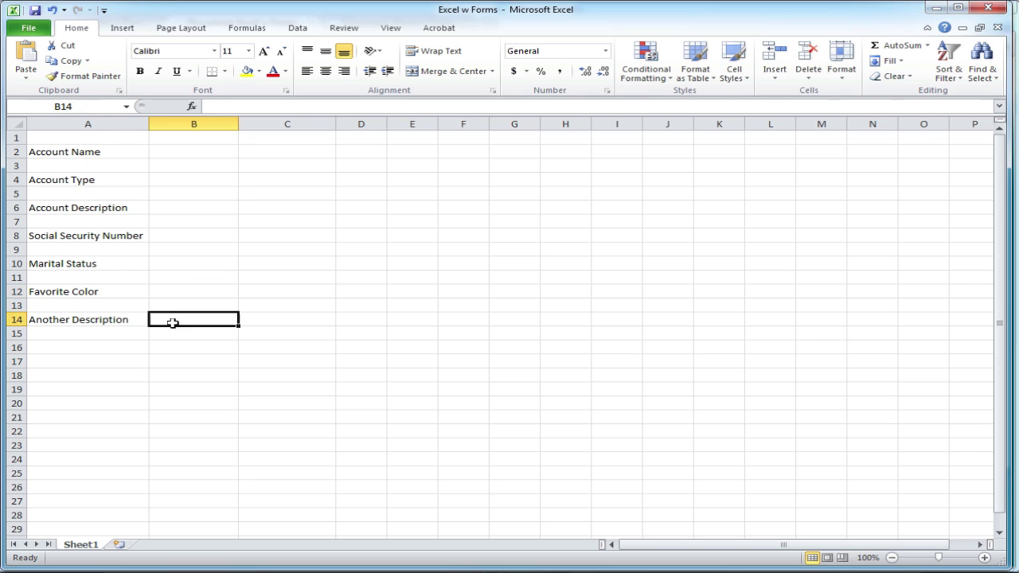
pyautogui.click(60, 105)
pyautogui.write('OtherDescr')
pyautogui.press('Return')
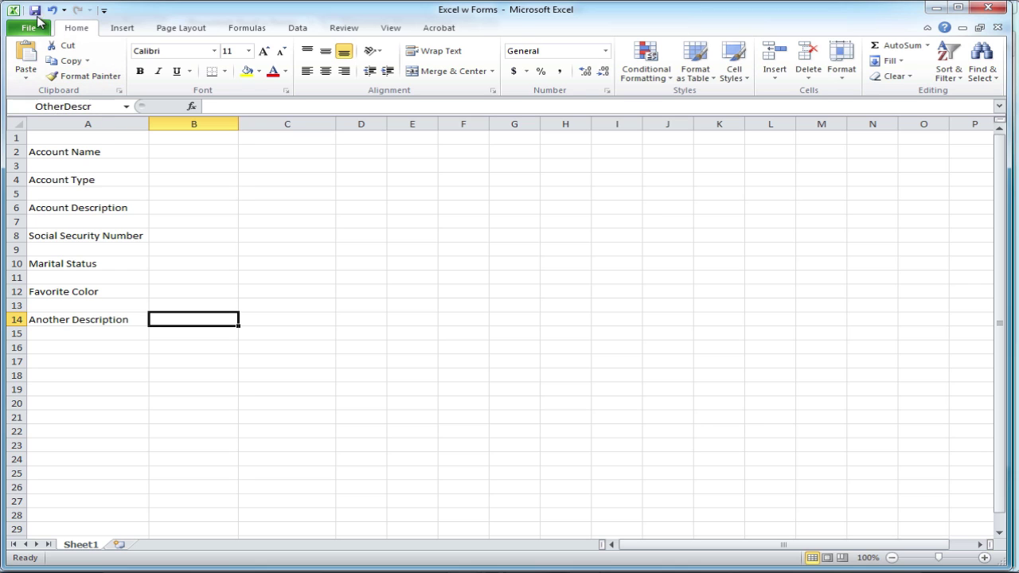
pyautogui.click(34, 11)
pyautogui.click(987, 10)
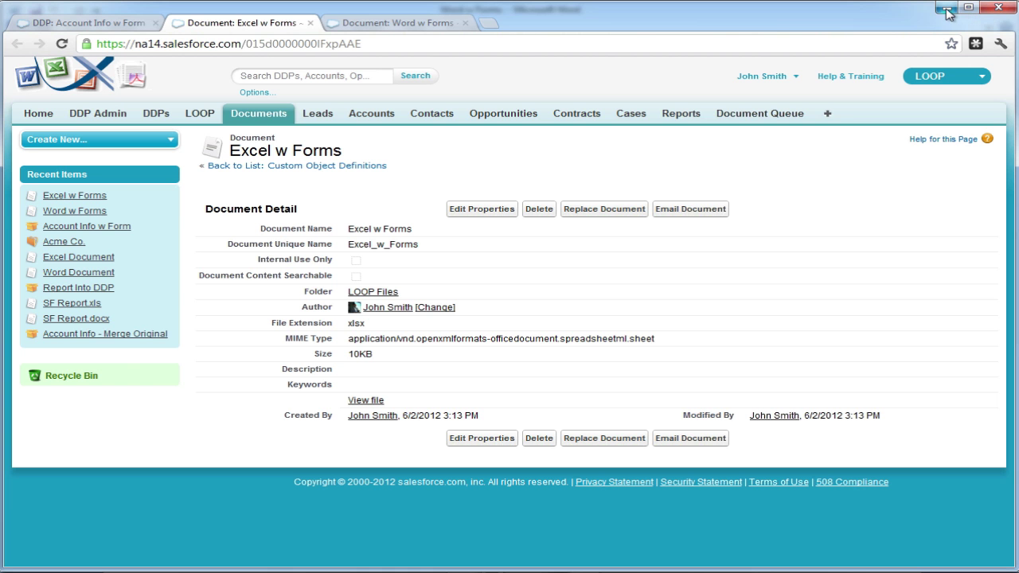
# Add 'Terms: <<TermsandCond>>' and 'Reference:<<Reference>>' lines below the Calls table, then save.
pyautogui.click(946, 8)
pyautogui.click(407, 403)
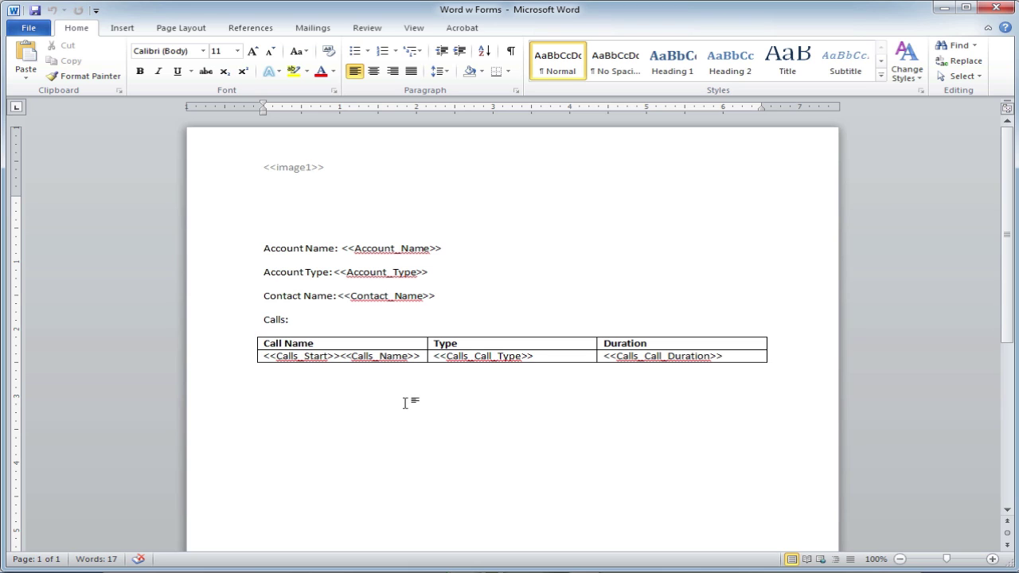
pyautogui.write('Terms: <<Ter')
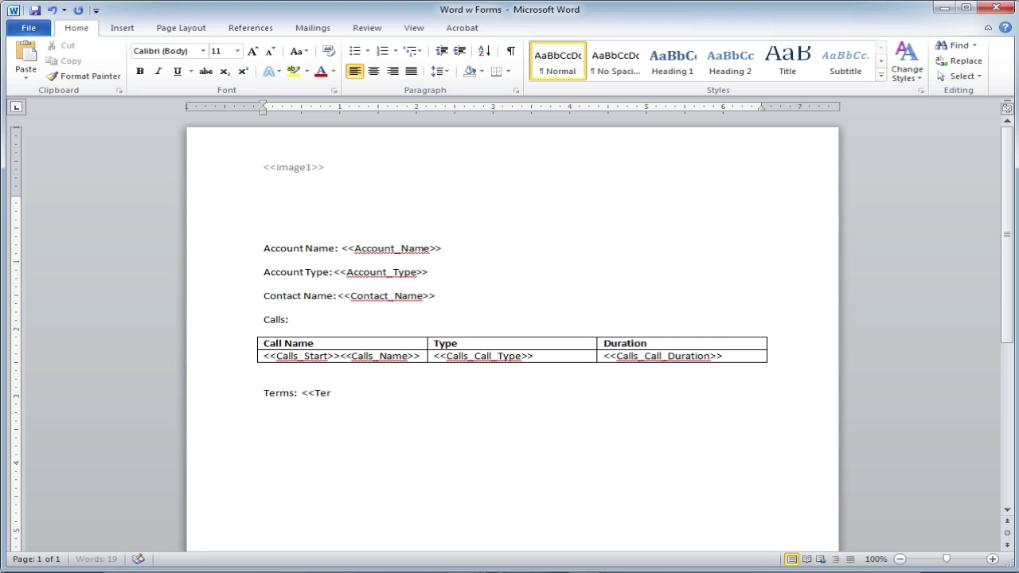
pyautogui.write('msandCond>>')
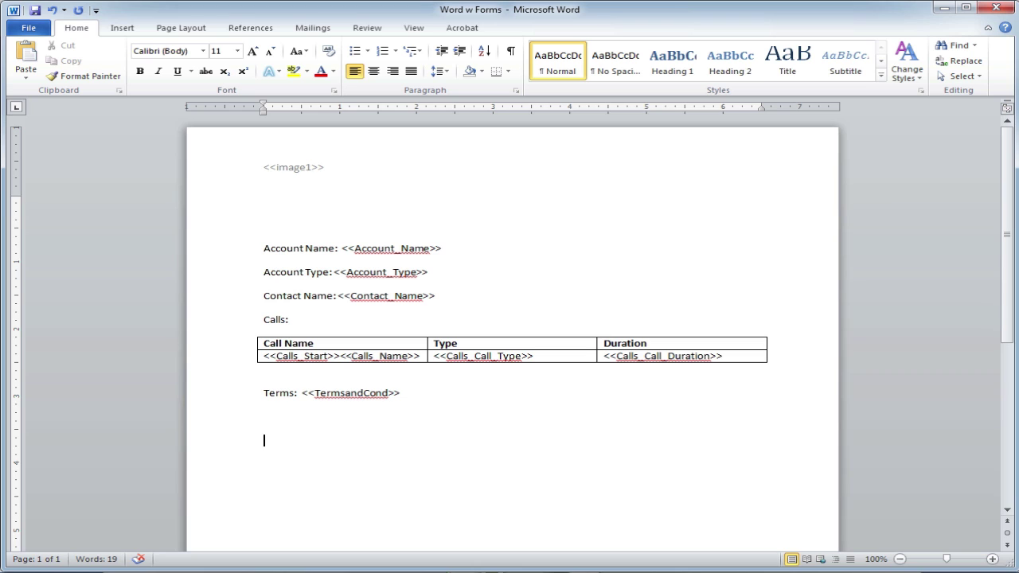
pyautogui.write('Reference:<<Refe')
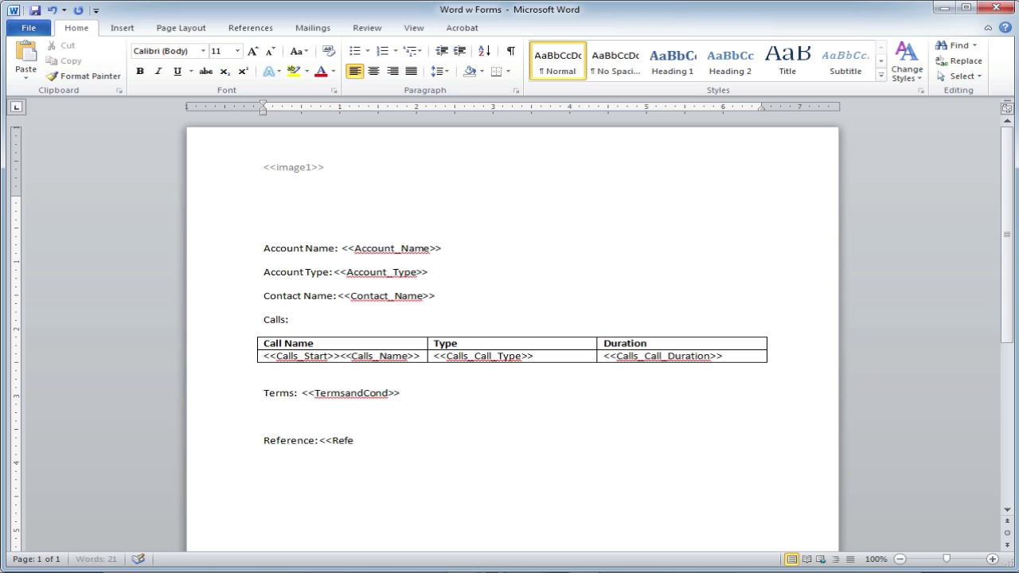
pyautogui.write('rence>>')
pyautogui.press('Return')
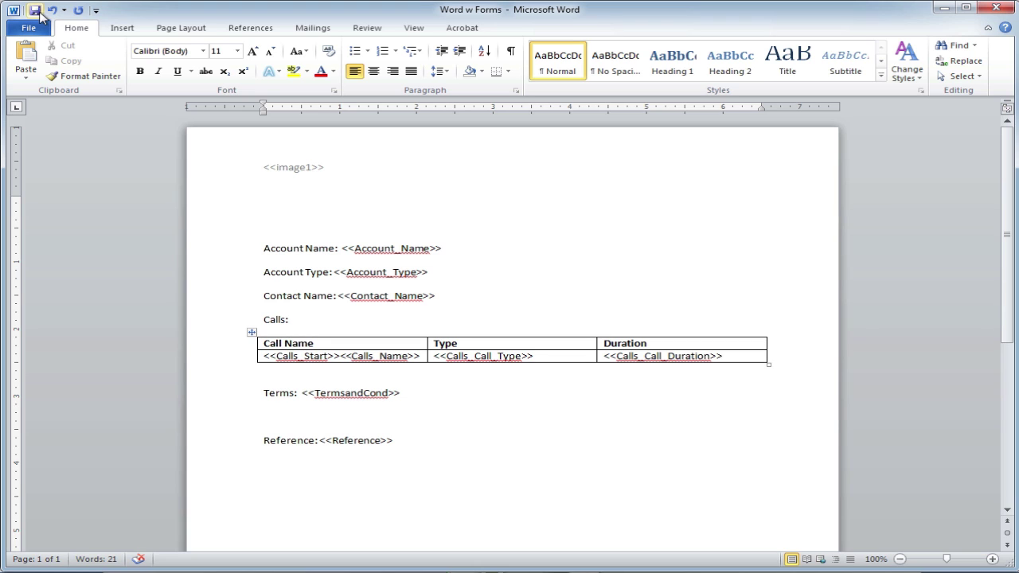
pyautogui.click(35, 11)
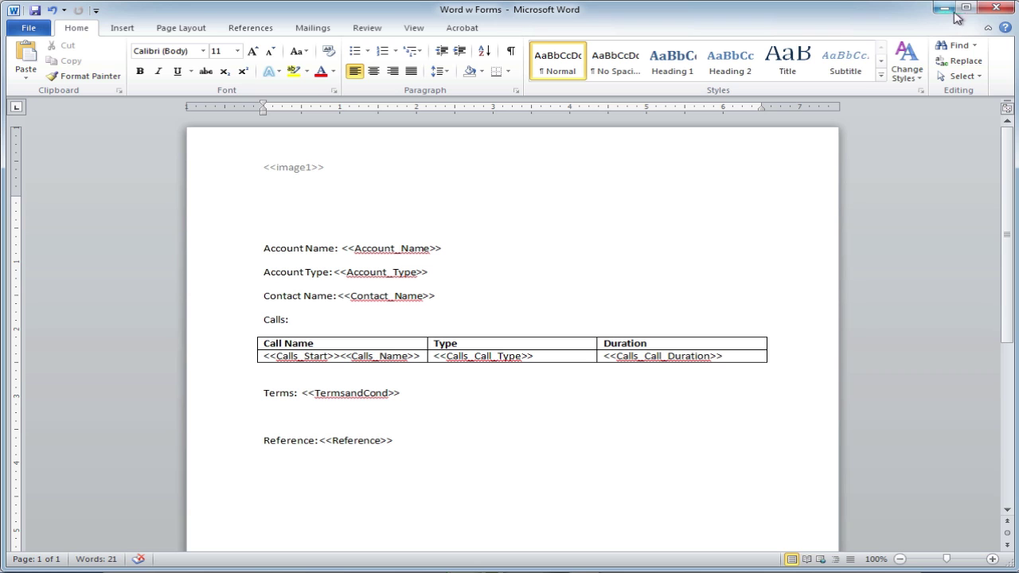
# Close Word and replace the stored Excel w Forms document with the updated file.
pyautogui.click(994, 16)
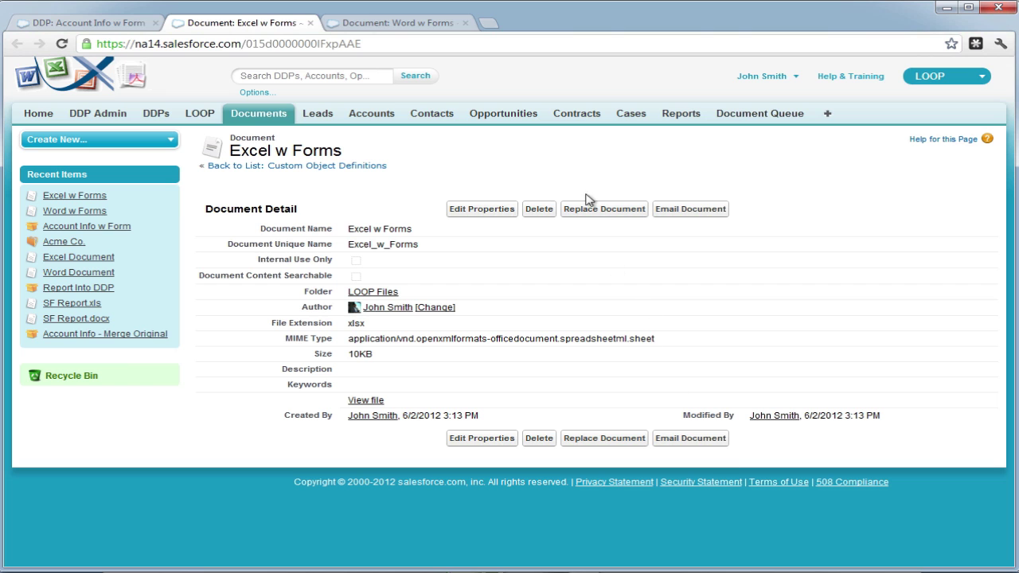
pyautogui.click(589, 207)
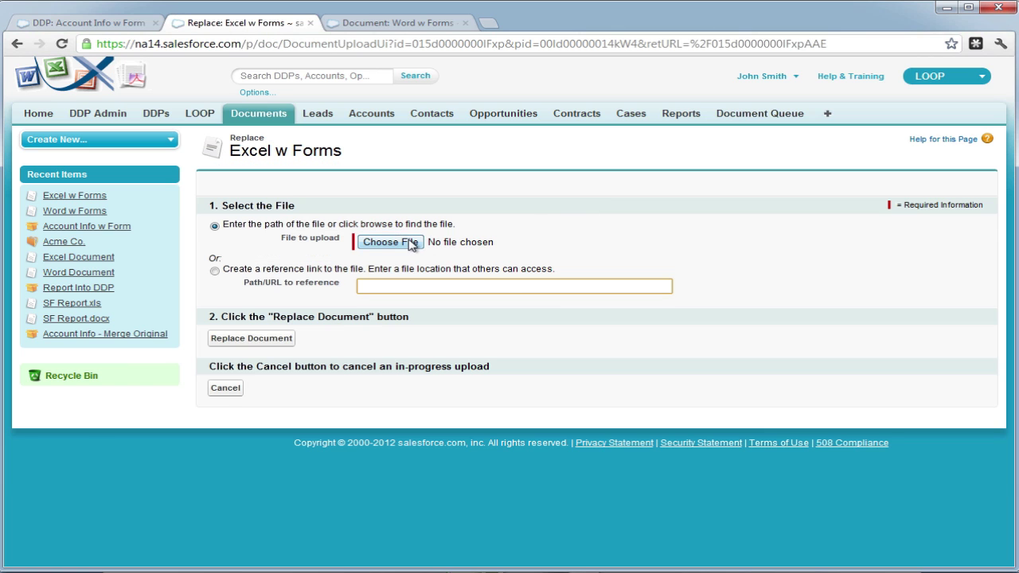
pyautogui.click(412, 244)
pyautogui.press('Escape')
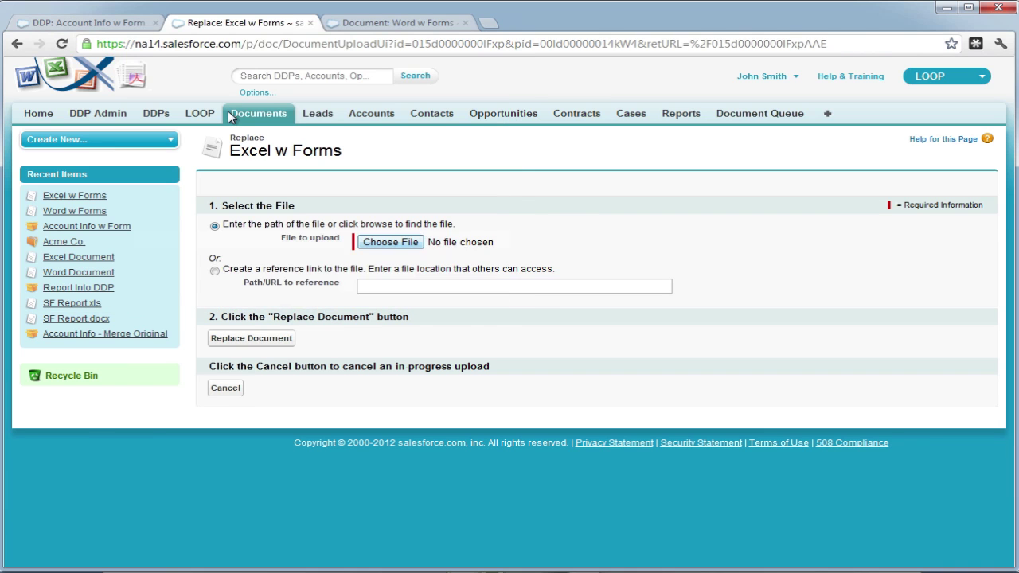
pyautogui.click(276, 337)
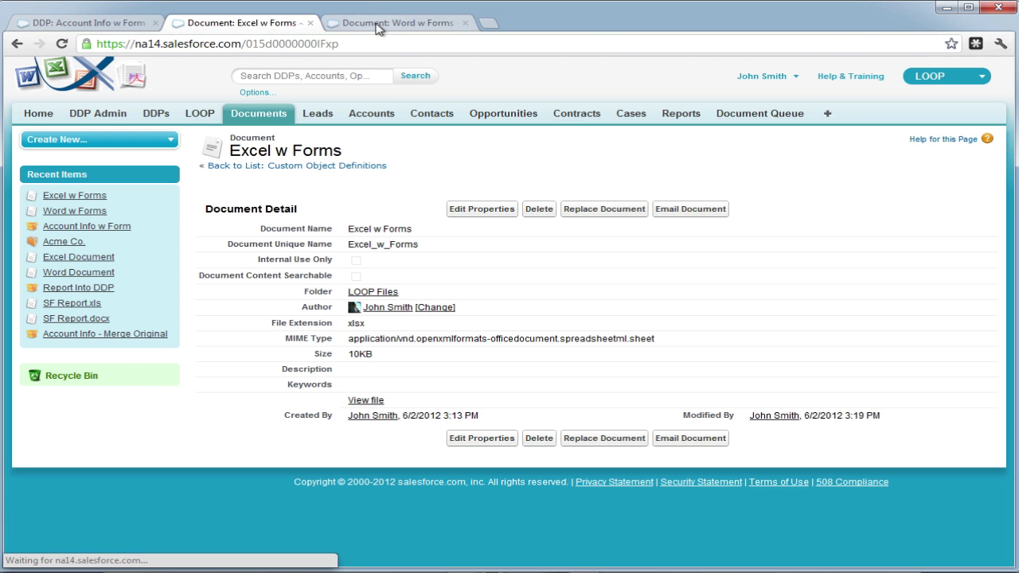
# Replace the stored Word w Forms document with the updated Word w Forms file from Downloads.
pyautogui.click(376, 28)
pyautogui.click(599, 209)
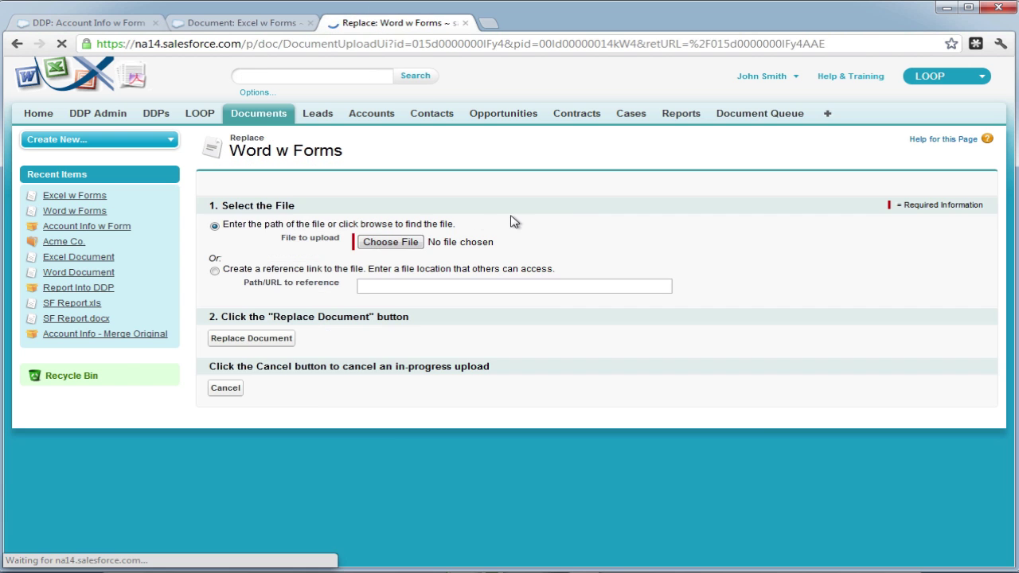
pyautogui.click(391, 242)
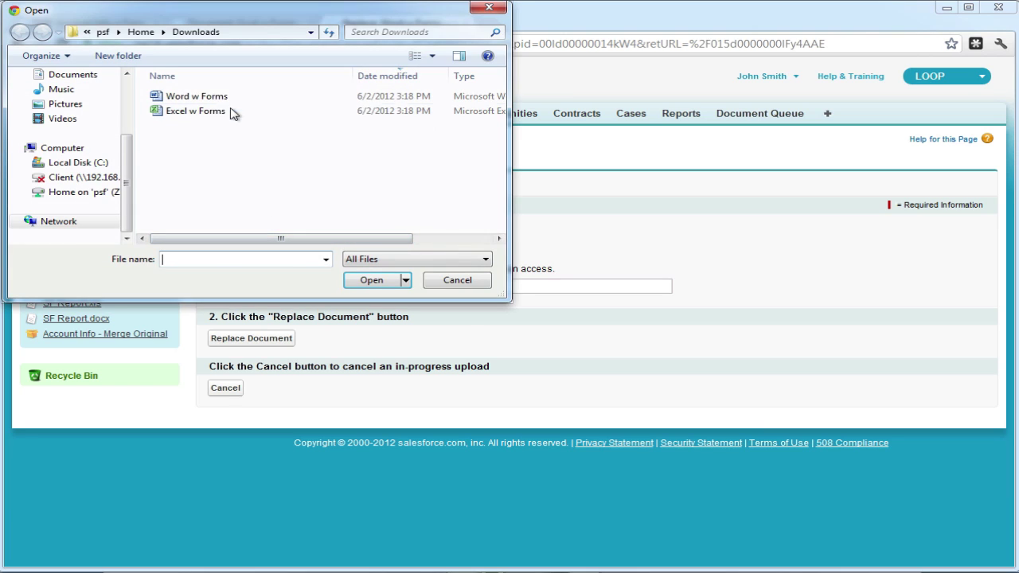
pyautogui.doubleClick(227, 102)
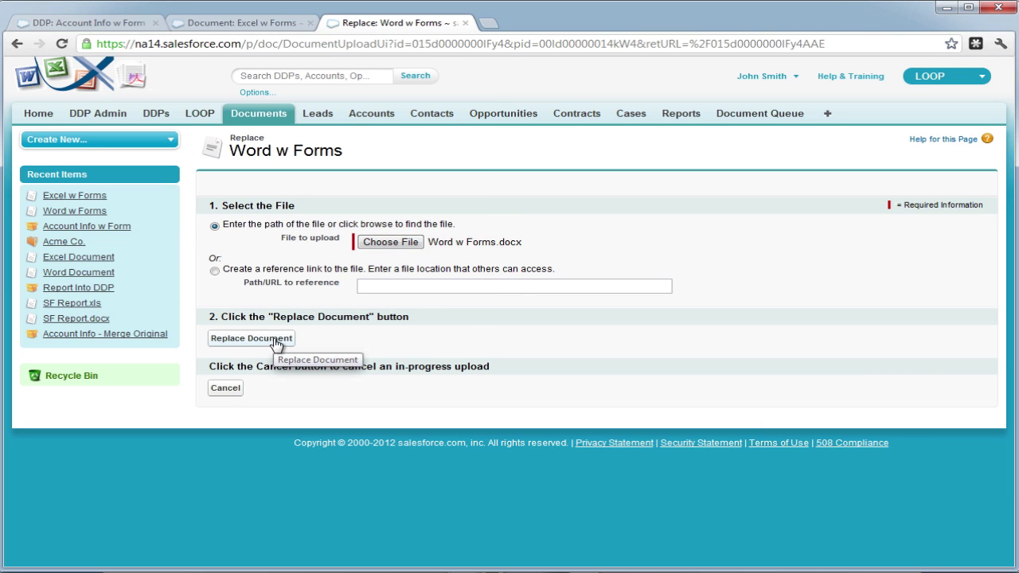
pyautogui.click(252, 338)
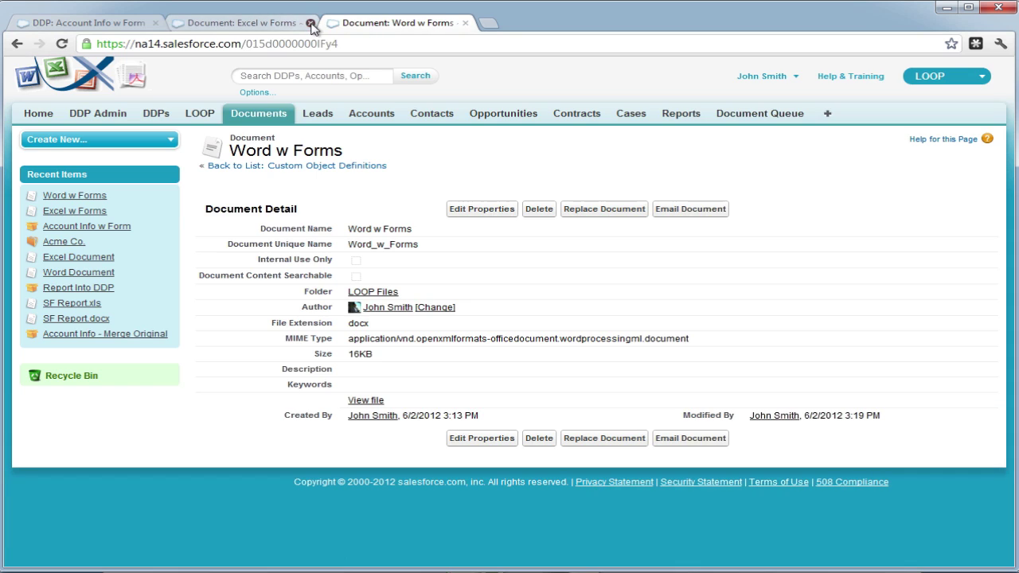
# Close both document tabs, reload the Account Info w Form DDP, and scroll to Form Steps.
pyautogui.click(311, 24)
pyautogui.click(311, 24)
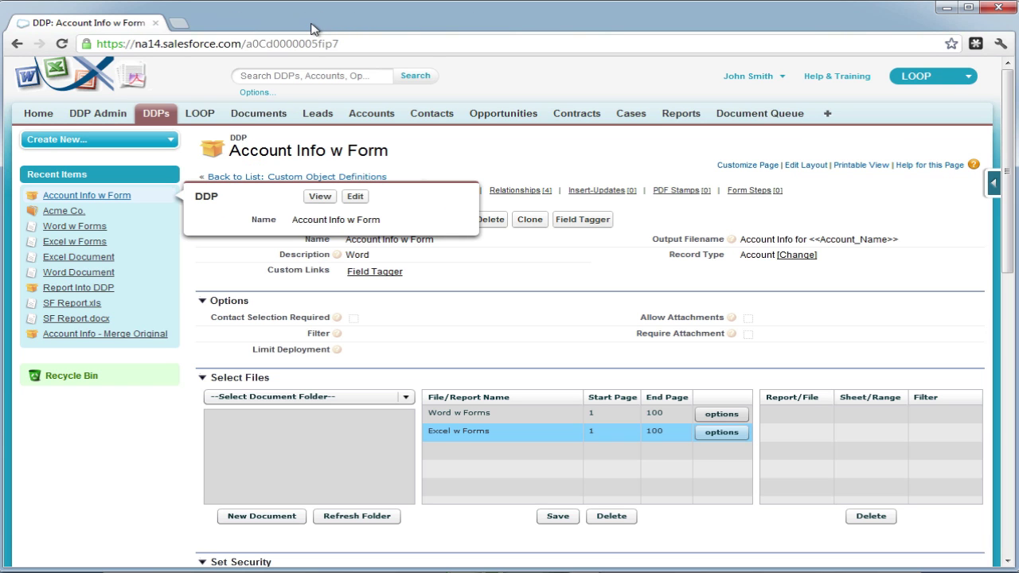
pyautogui.click(66, 44)
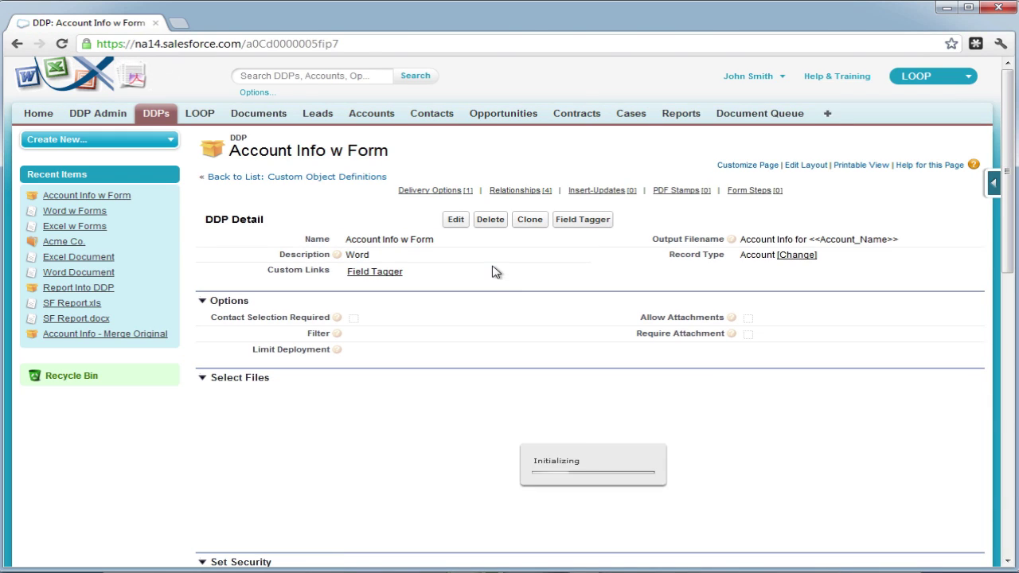
pyautogui.scroll(-5, 492, 271)
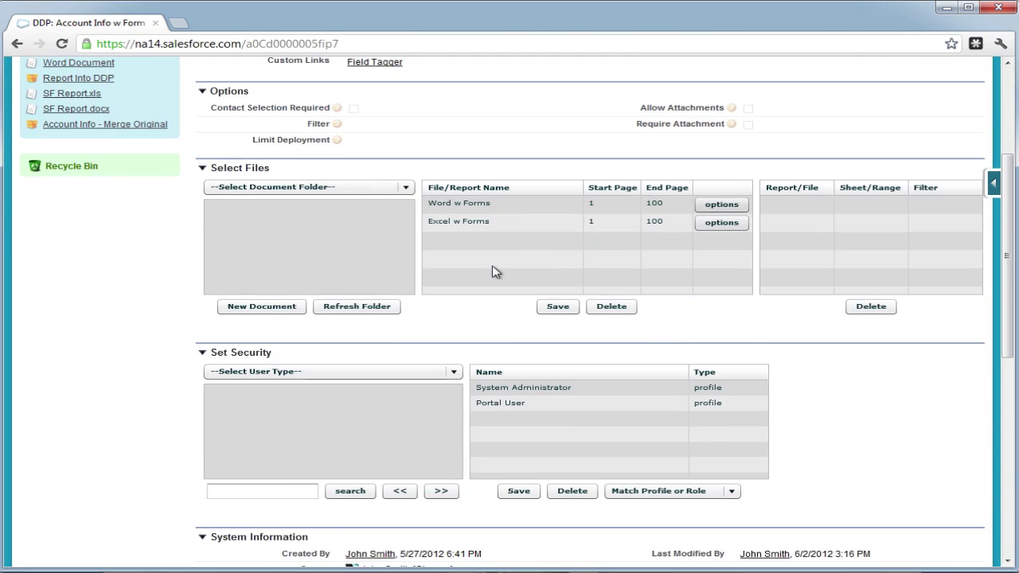
pyautogui.scroll(-3, 492, 272)
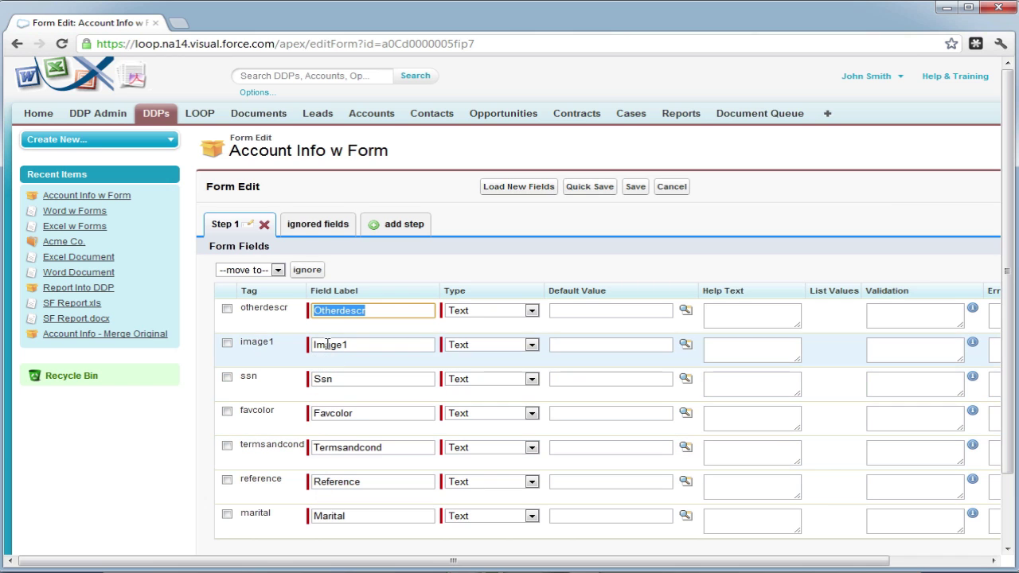
# Rename Step 1 to 'Word Info', add a step named 'Excel Info', and quick-save.
pyautogui.click(250, 225)
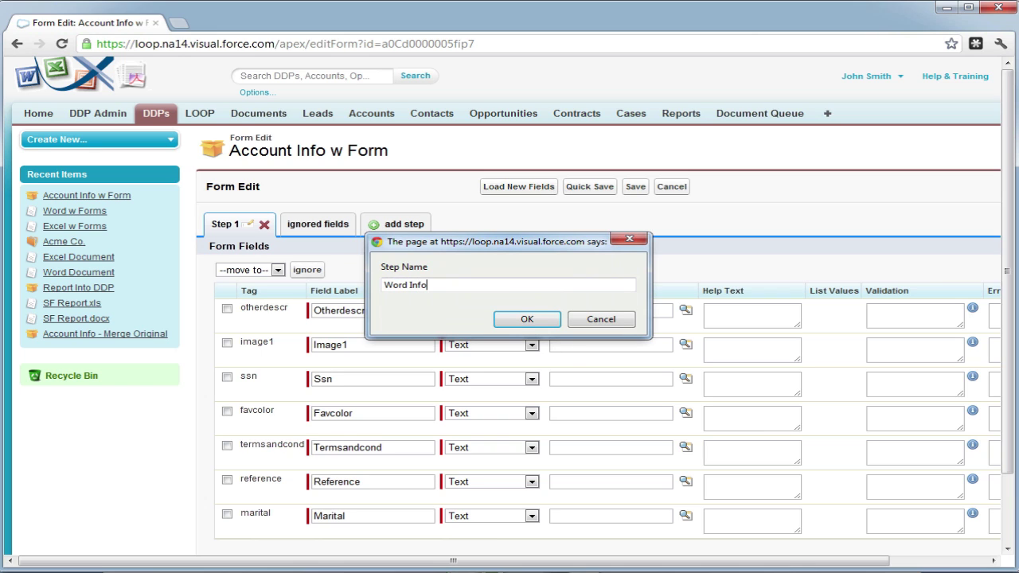
pyautogui.click(549, 319)
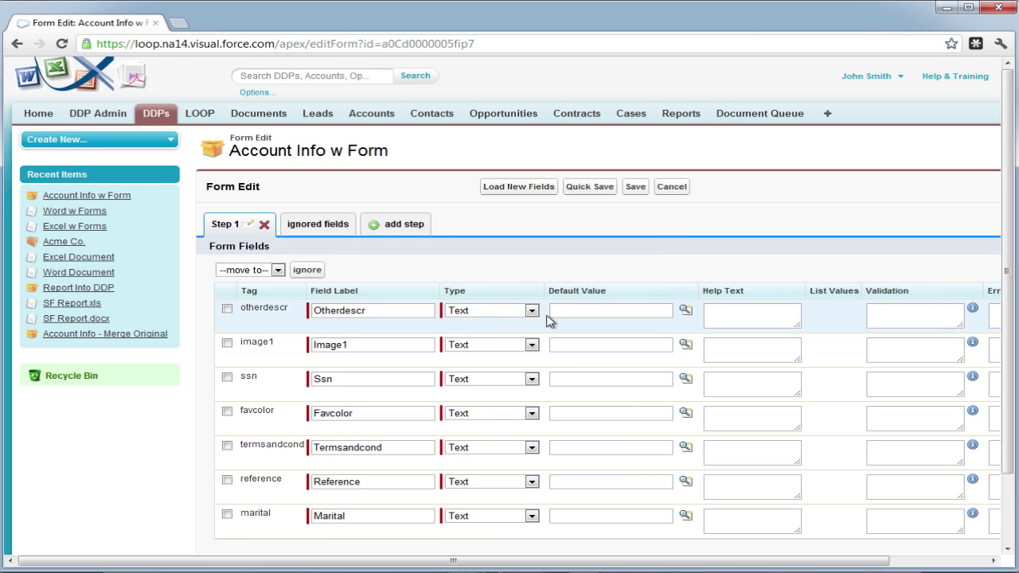
pyautogui.click(418, 226)
pyautogui.write('Excel Info')
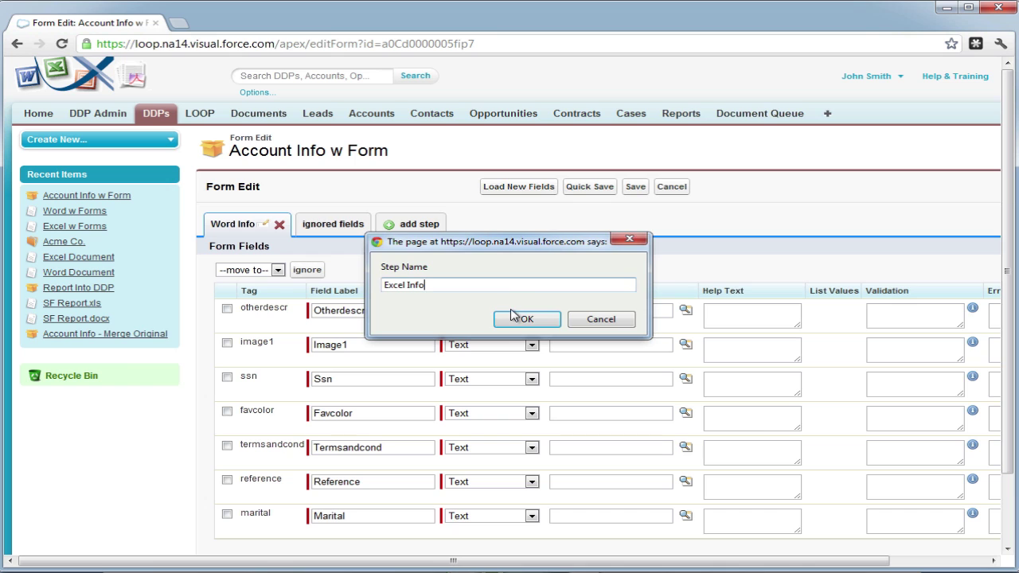
pyautogui.click(521, 318)
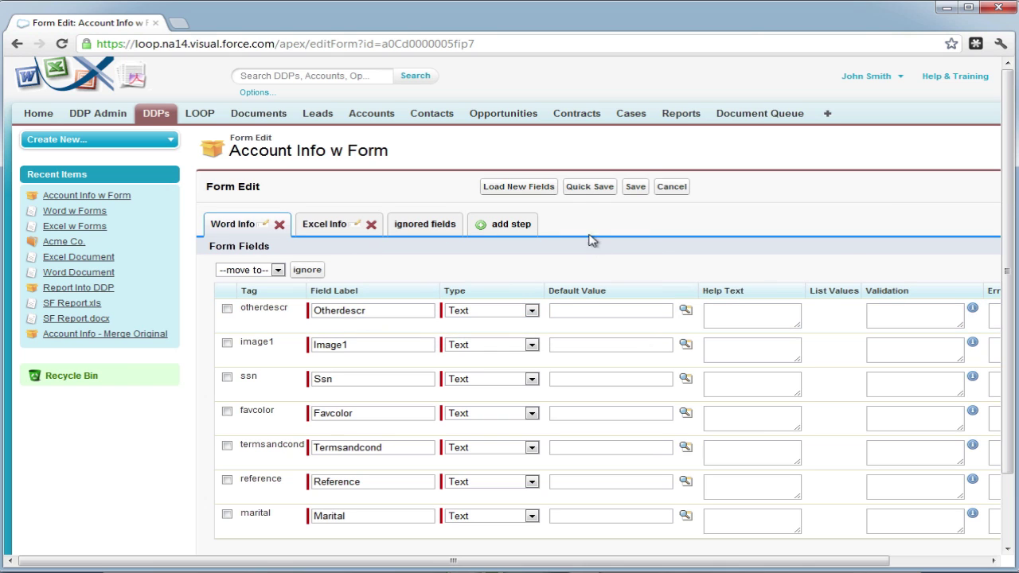
pyautogui.click(579, 191)
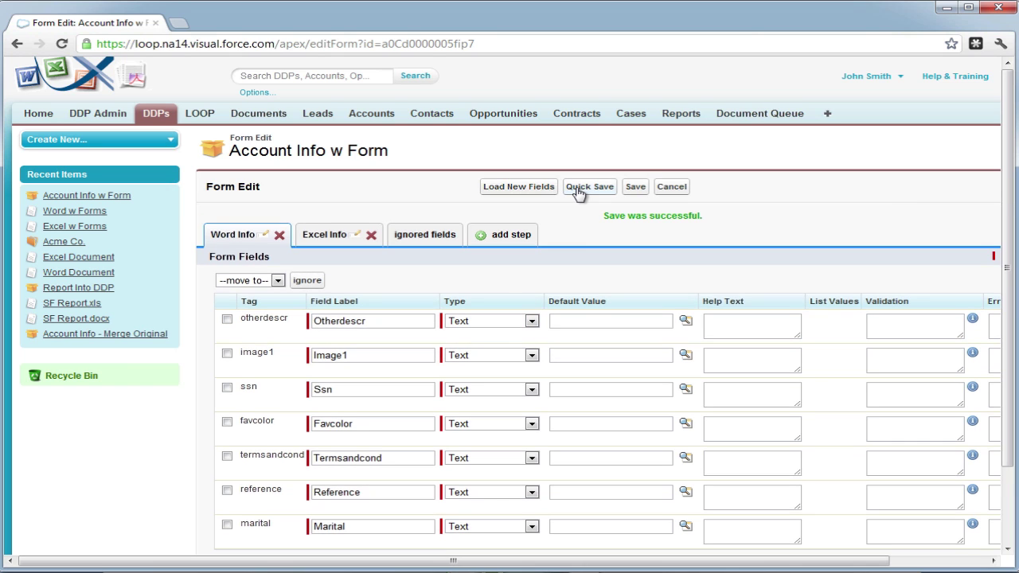
# Tick the marital, favcolor and otherdescr fields on the Word Info step.
pyautogui.scroll(-2, 466, 294)
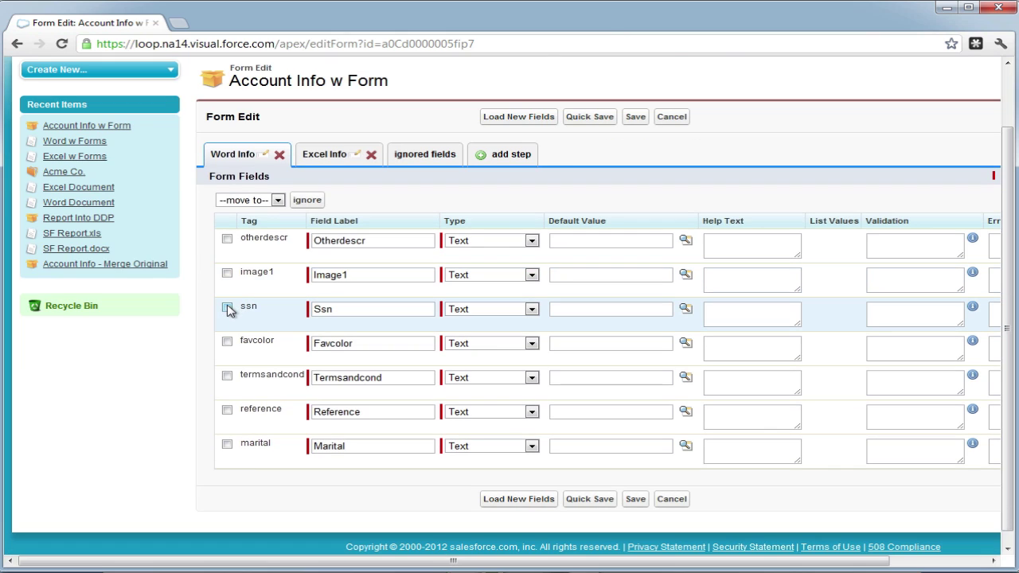
pyautogui.click(226, 375)
pyautogui.click(227, 410)
pyautogui.click(277, 200)
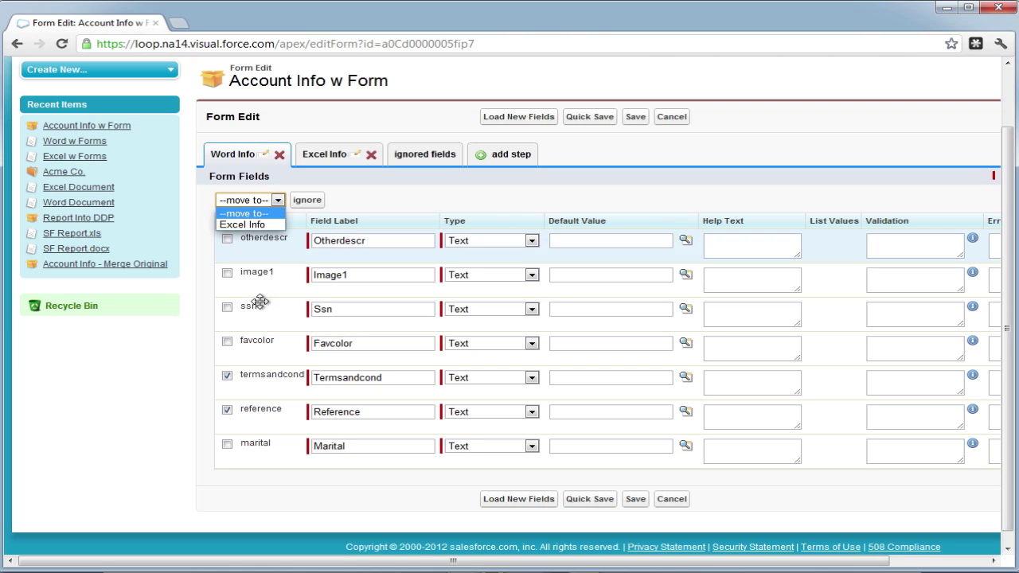
pyautogui.click(229, 377)
pyautogui.click(229, 377)
pyautogui.click(227, 411)
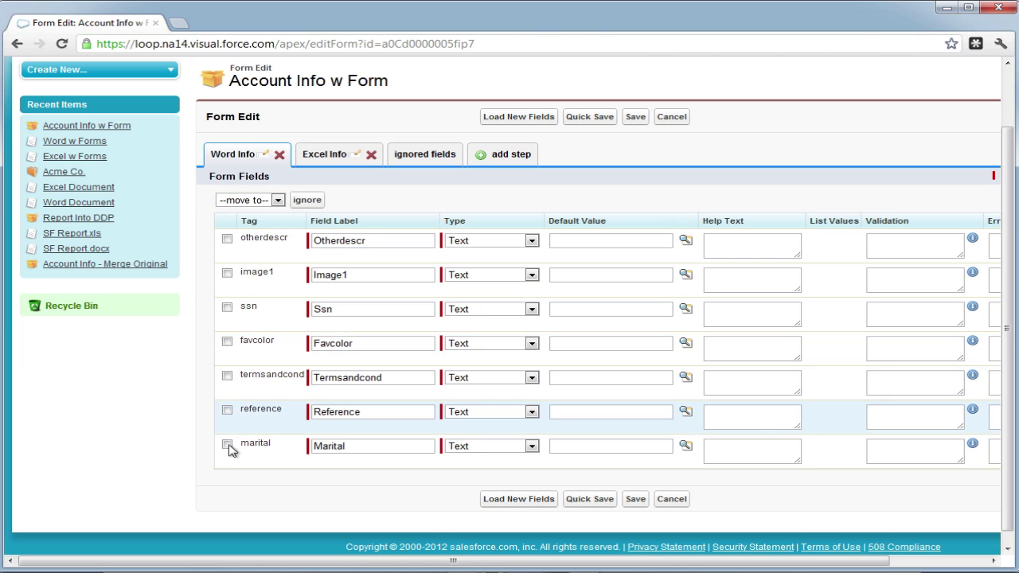
pyautogui.click(227, 444)
pyautogui.click(227, 342)
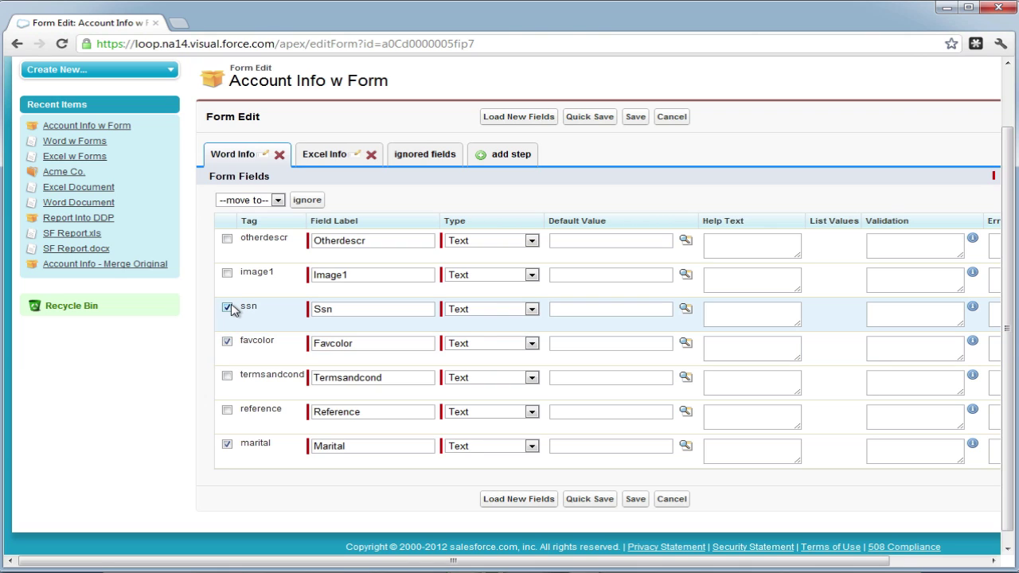
pyautogui.click(227, 238)
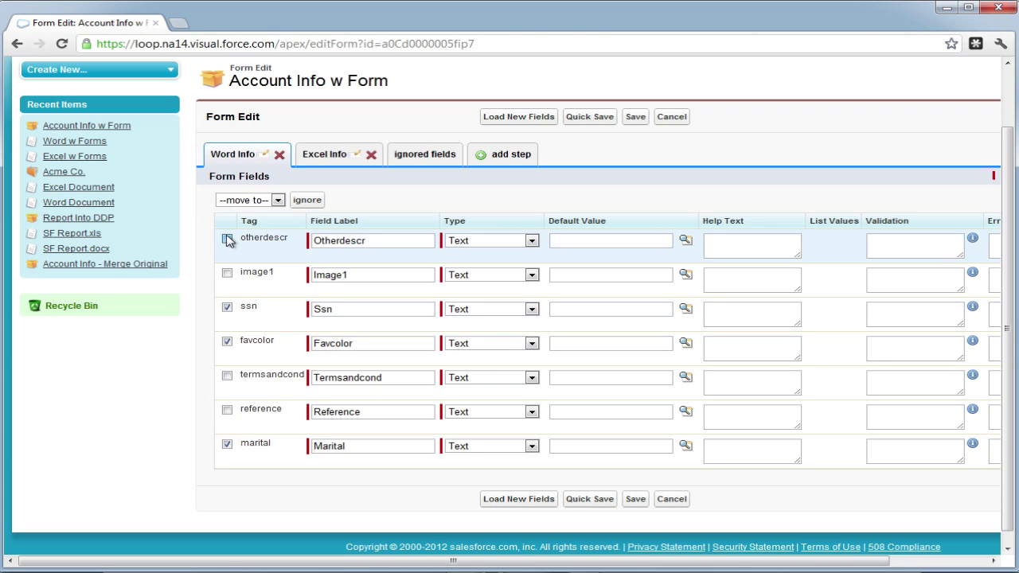
# Move the ticked fields to Excel Info and mark image1 as ignored.
pyautogui.click(277, 201)
pyautogui.click(266, 224)
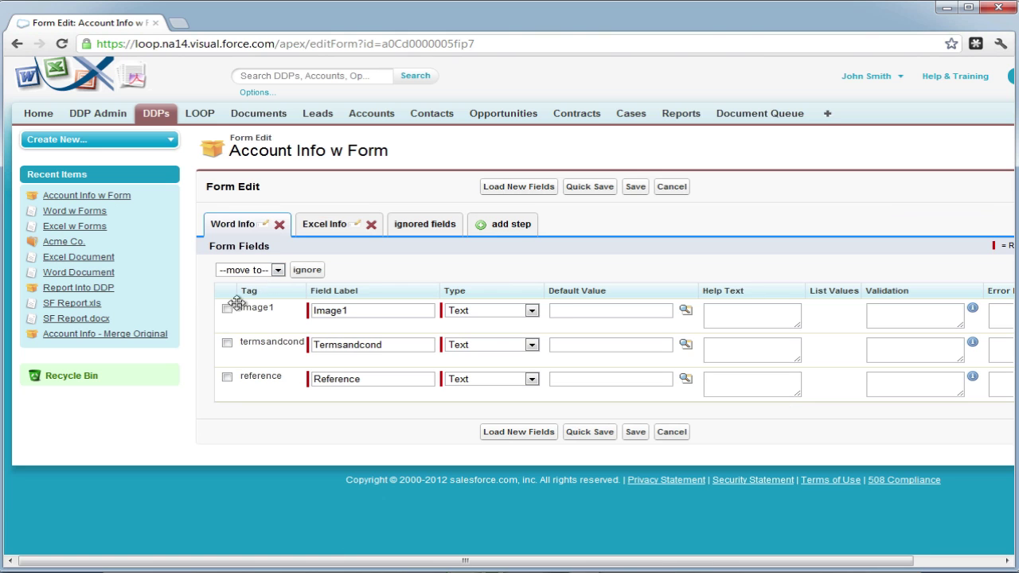
pyautogui.click(227, 308)
pyautogui.click(316, 270)
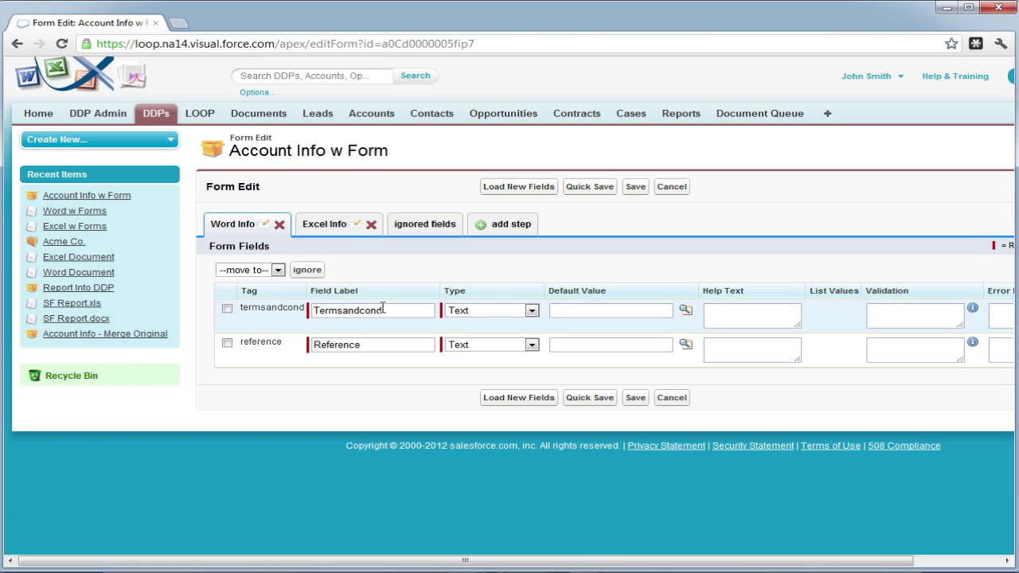
# Relabel termsandcond as 'Terms and Conditions' with type Memo, leaving Reference as Text.
pyautogui.moveTo(383, 308); pyautogui.dragTo(320, 310)
pyautogui.write('Terms and Condi')
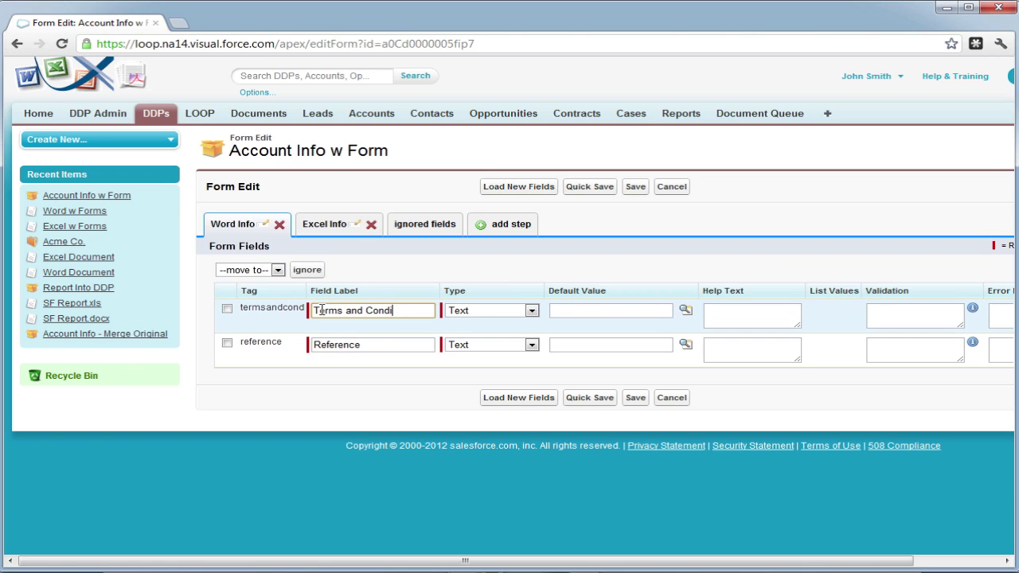
pyautogui.write('tions')
pyautogui.click(493, 312)
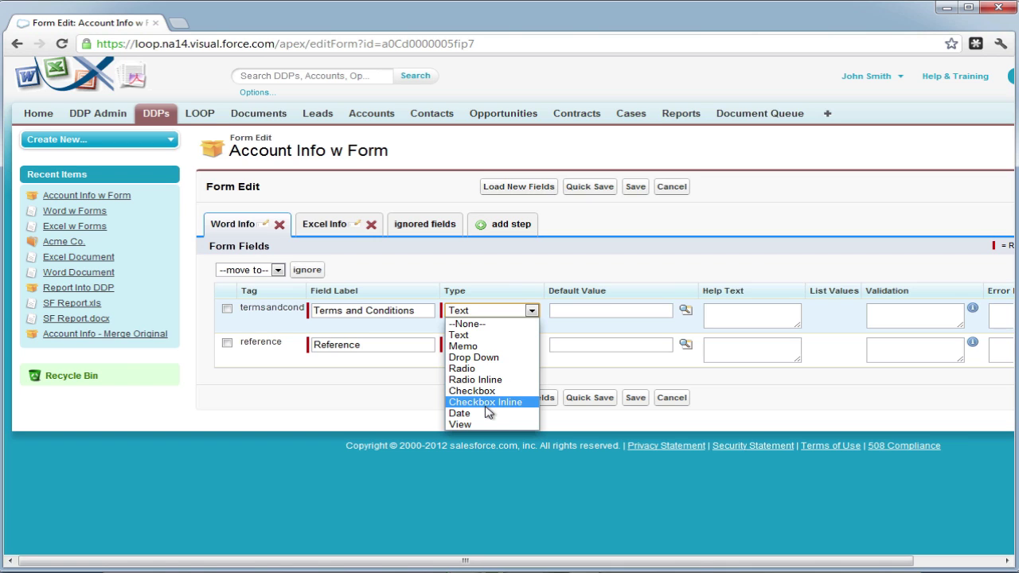
pyautogui.click(490, 348)
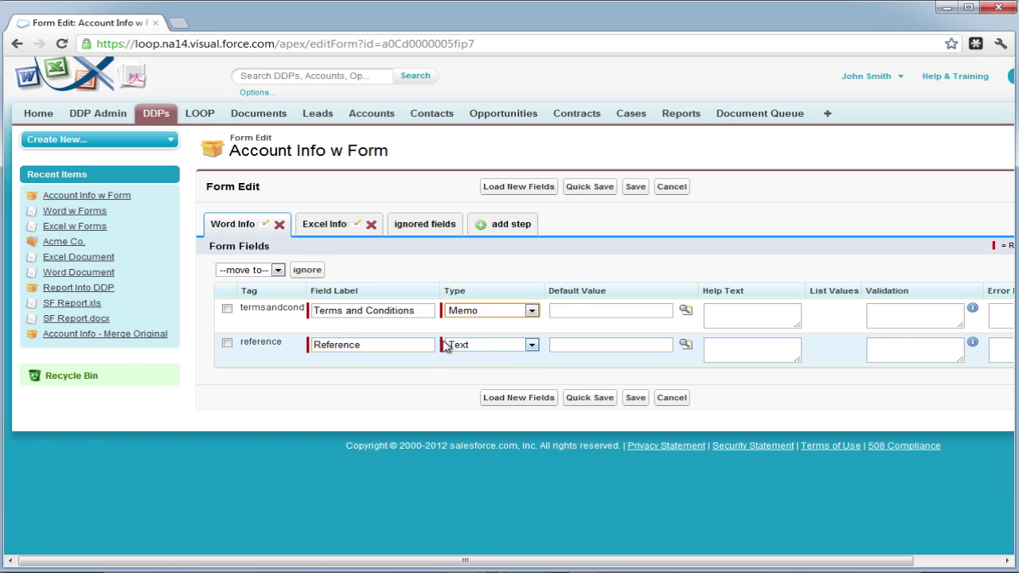
pyautogui.click(473, 344)
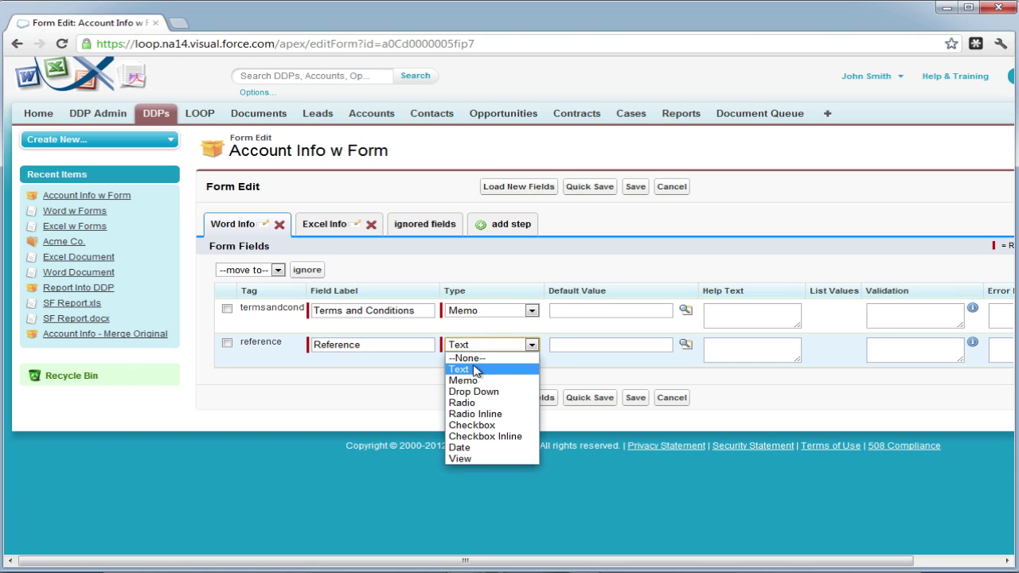
pyautogui.click(464, 368)
# Give Terms and Conditions the default 'Terms and Conditions go here.' and show Excel Info's fields.
pyautogui.click(567, 310)
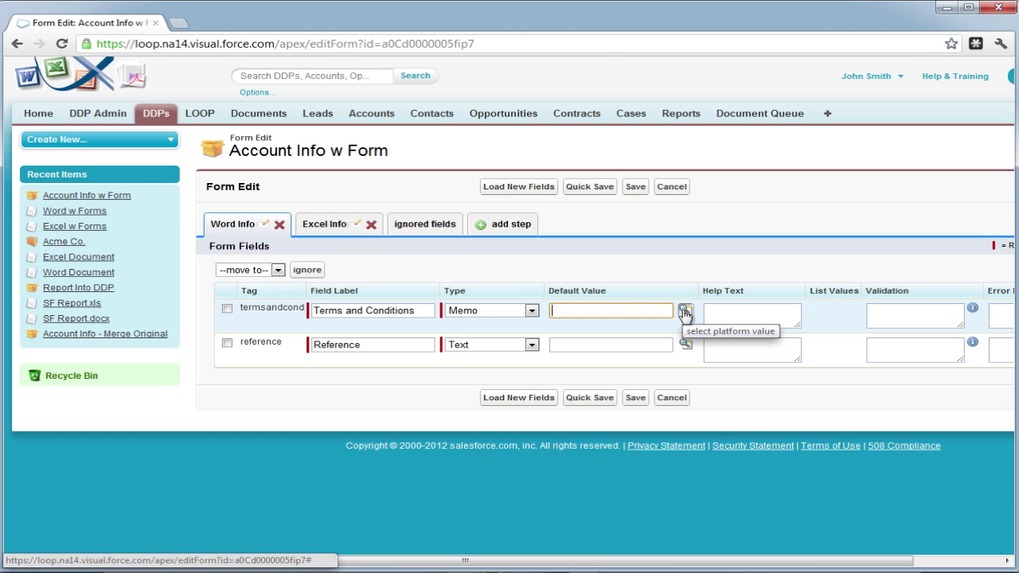
pyautogui.write('T')
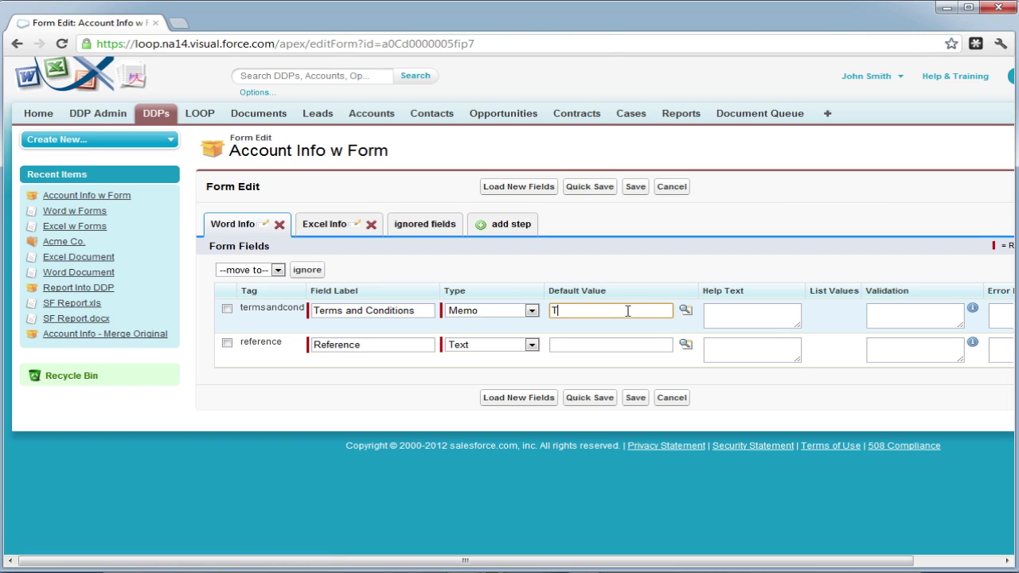
pyautogui.write('erms')
pyautogui.write(' and Conditiona')
pyautogui.write(' go here.')
pyautogui.click(615, 343)
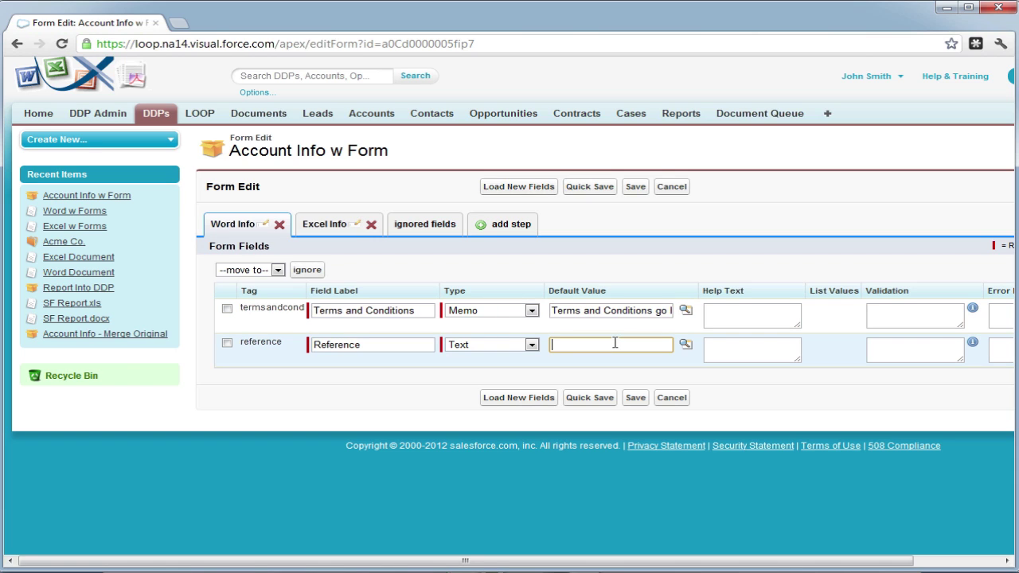
pyautogui.click(340, 227)
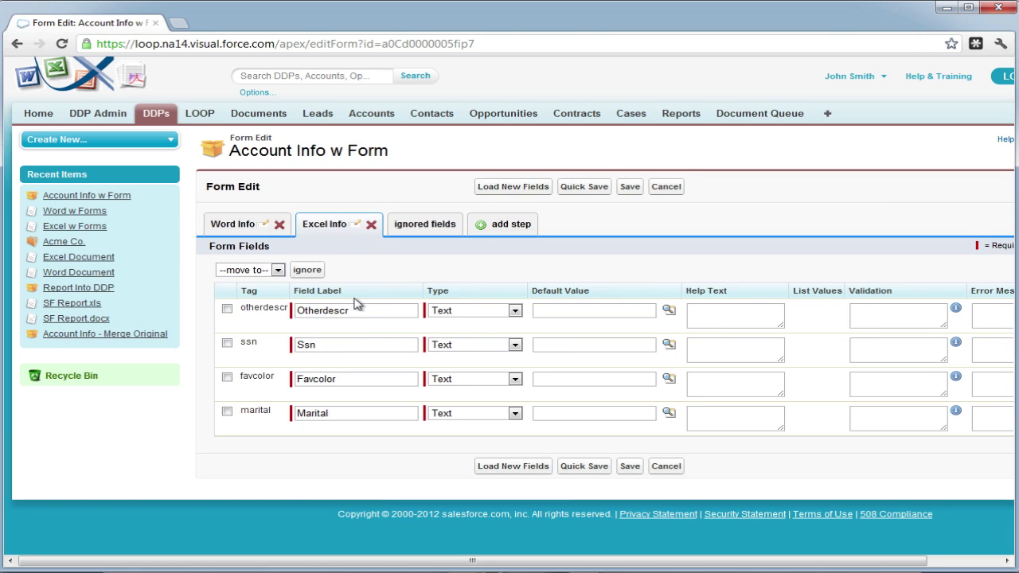
# Relabel the fields Another Description, Social Security Number, Favorite Color and Marital Status, then reorder the rows.
pyautogui.moveTo(355, 309); pyautogui.dragTo(289, 310)
pyautogui.write('Anot')
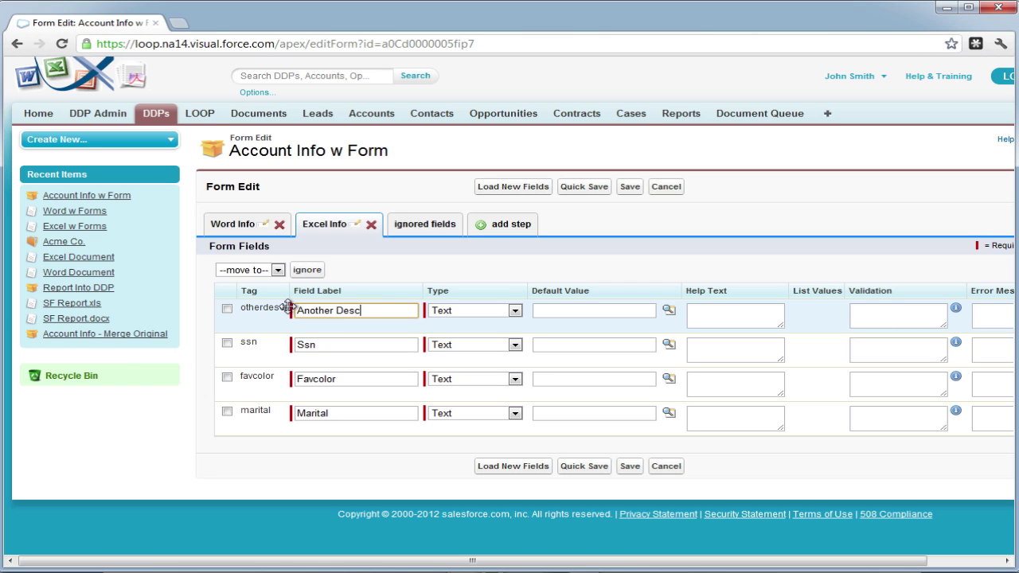
pyautogui.write('her Description')
pyautogui.moveTo(318, 345); pyautogui.dragTo(297, 345)
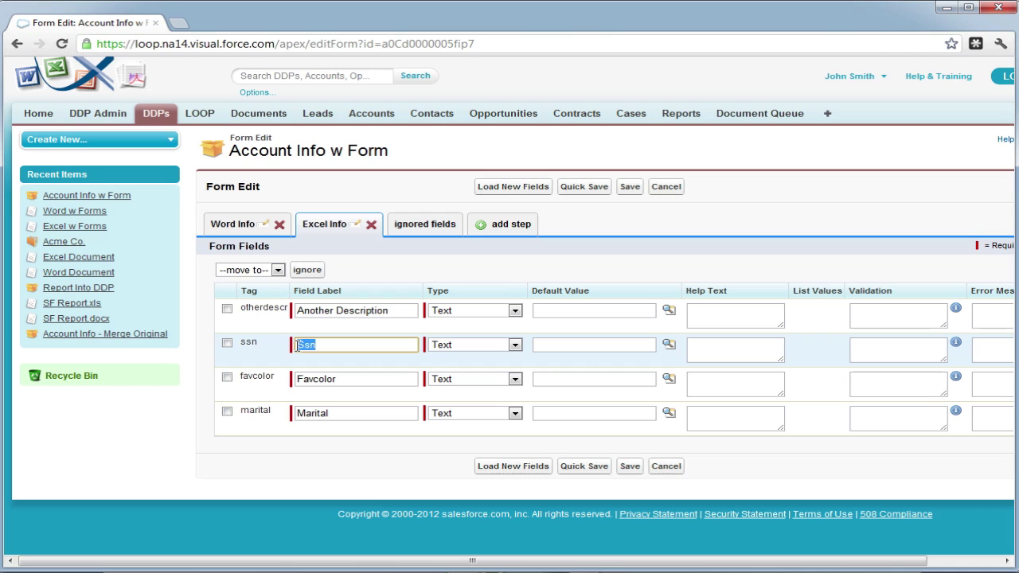
pyautogui.write('Social Sec')
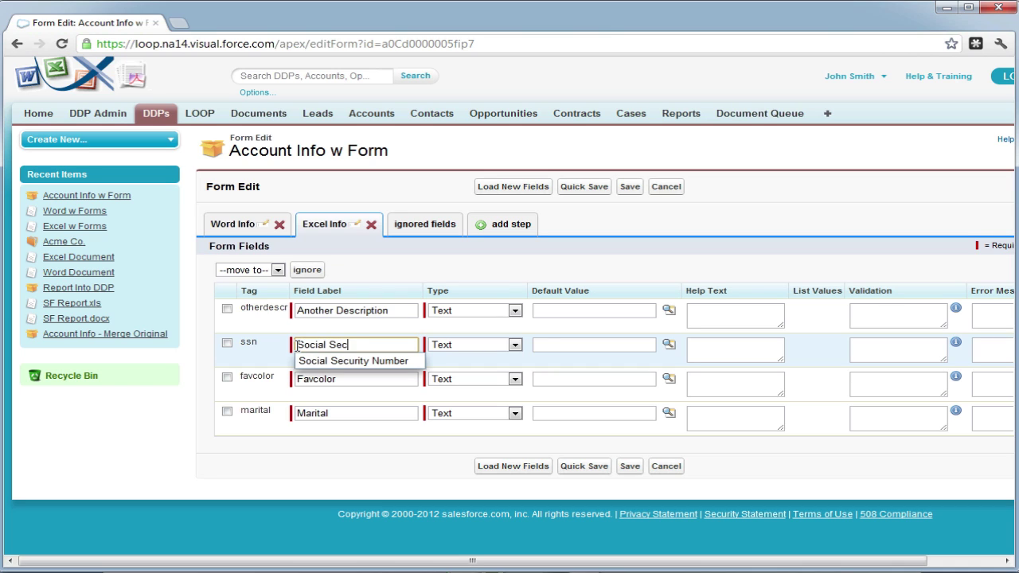
pyautogui.write('urity Nunbv')
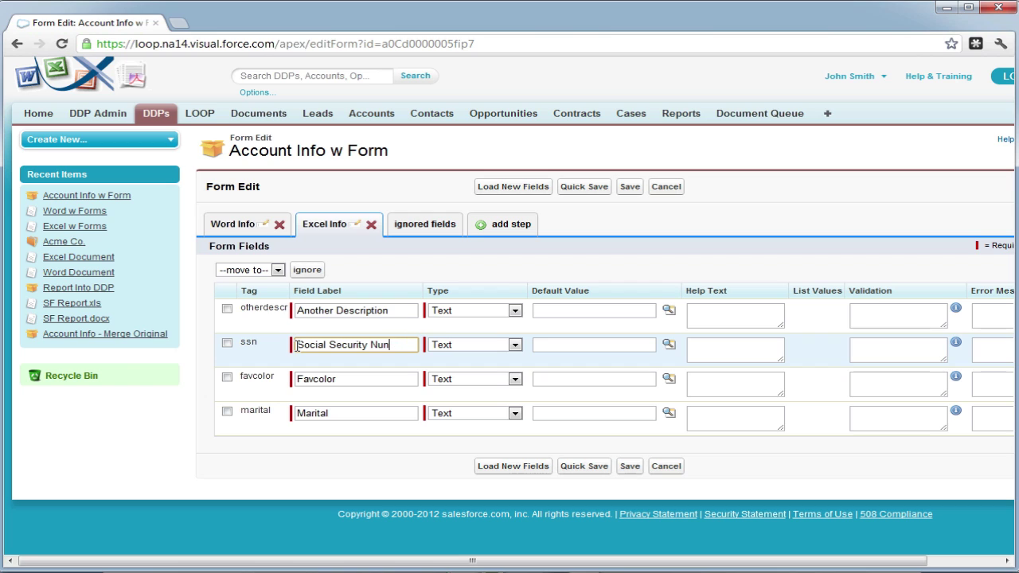
pyautogui.press('BackSpace')
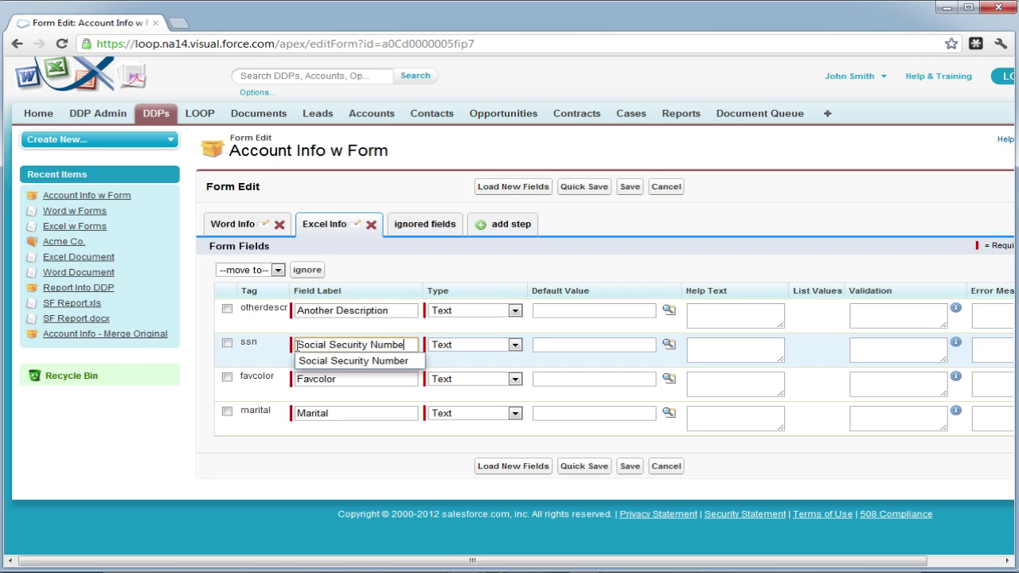
pyautogui.click(348, 380)
pyautogui.moveTo(348, 379); pyautogui.dragTo(299, 380)
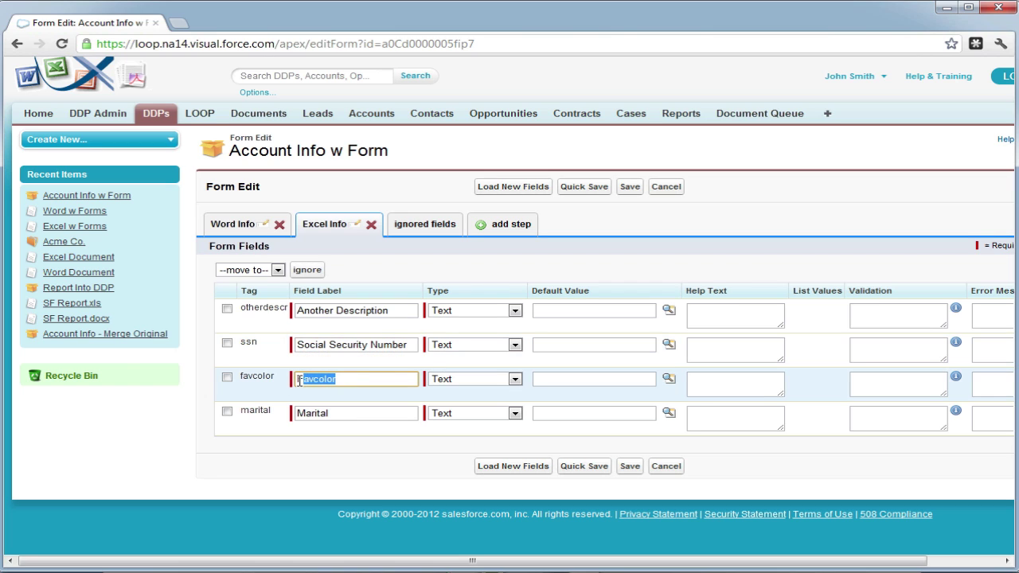
pyautogui.write('Favorite Co')
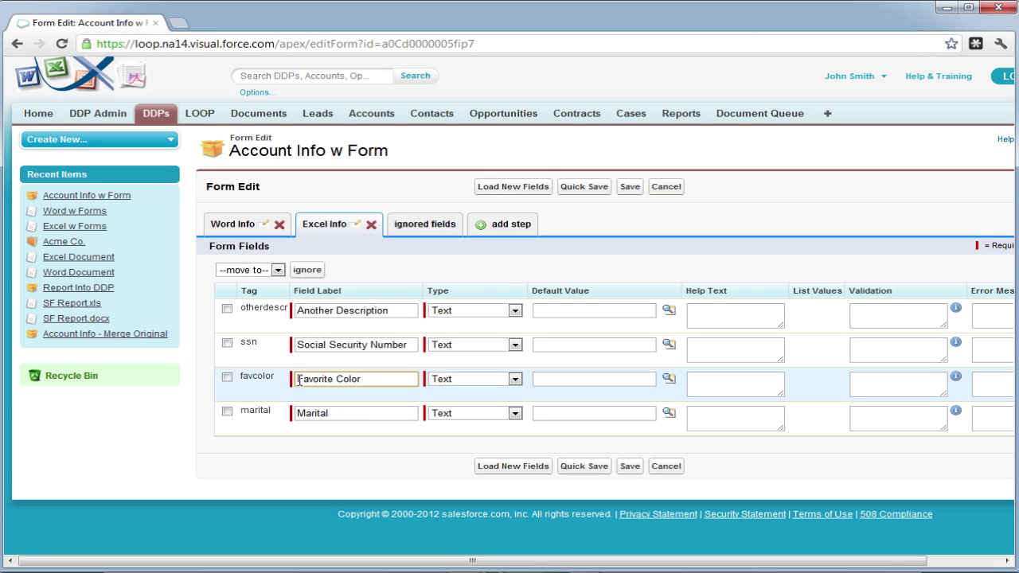
pyautogui.click(340, 410)
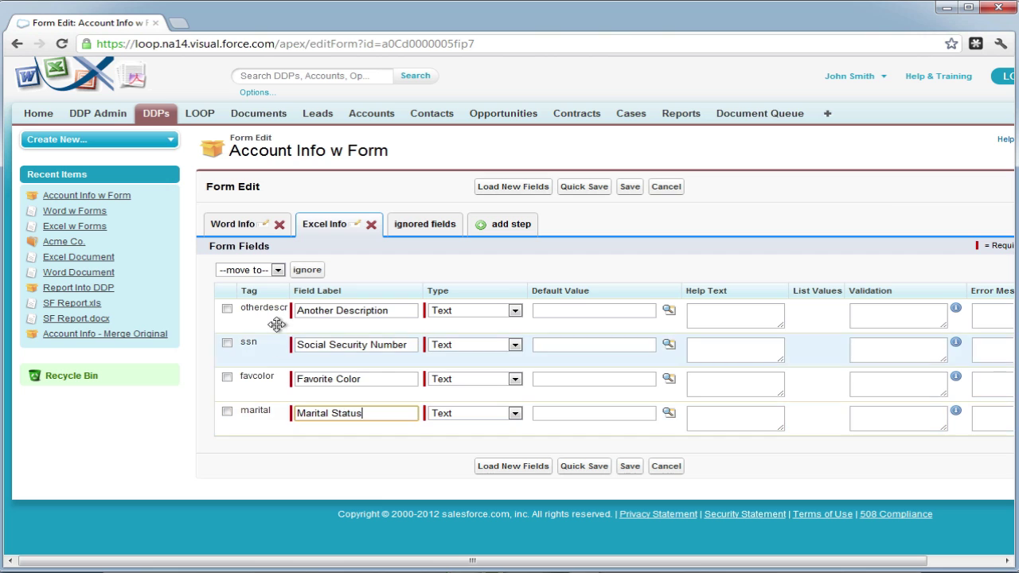
pyautogui.moveTo(277, 324); pyautogui.dragTo(273, 420)
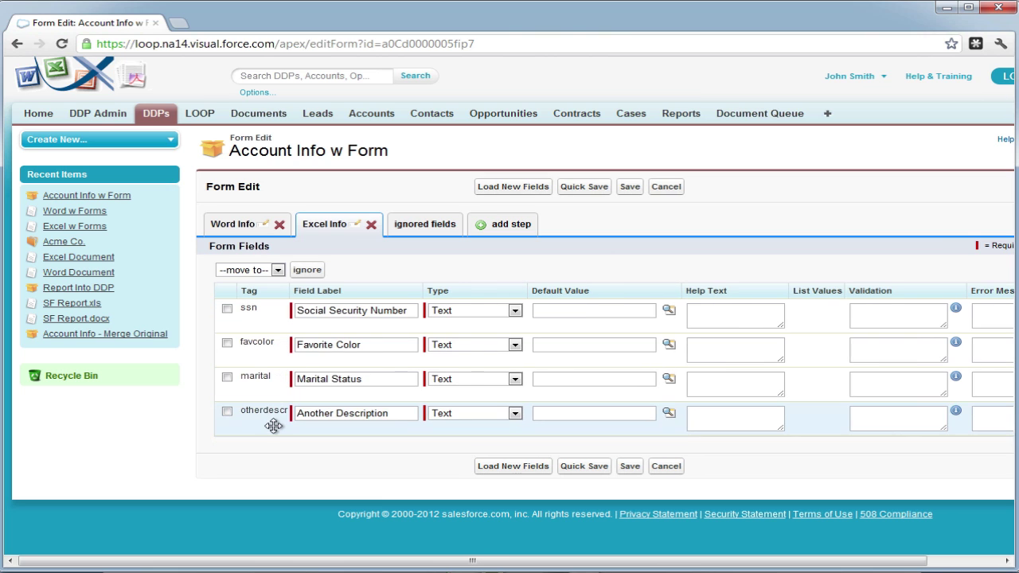
pyautogui.moveTo(273, 378); pyautogui.dragTo(273, 341)
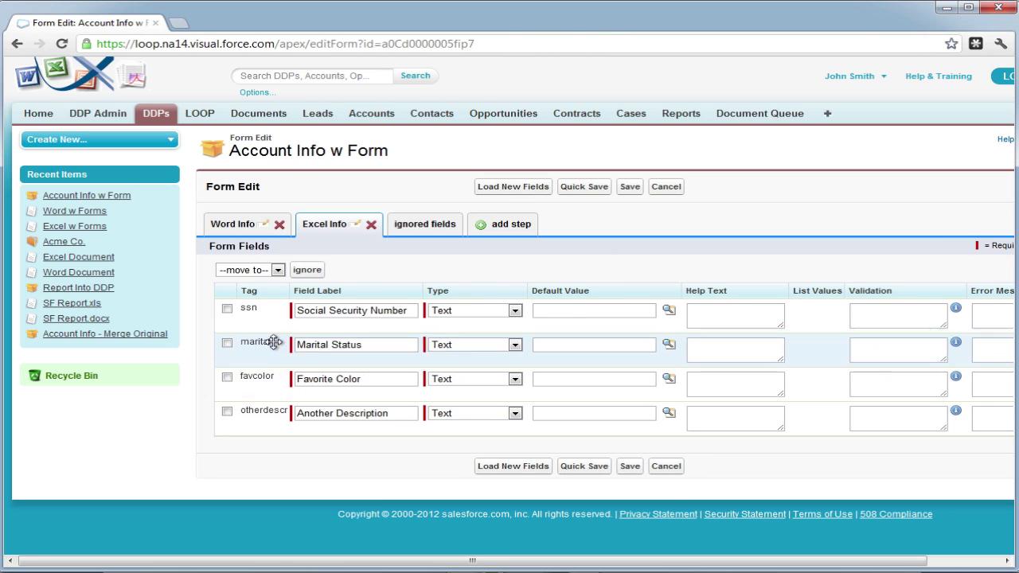
# Keep Social Security Number as Text, make Marital Status and Favorite Color Drop Downs, and Another Description a Memo.
pyautogui.click(514, 311)
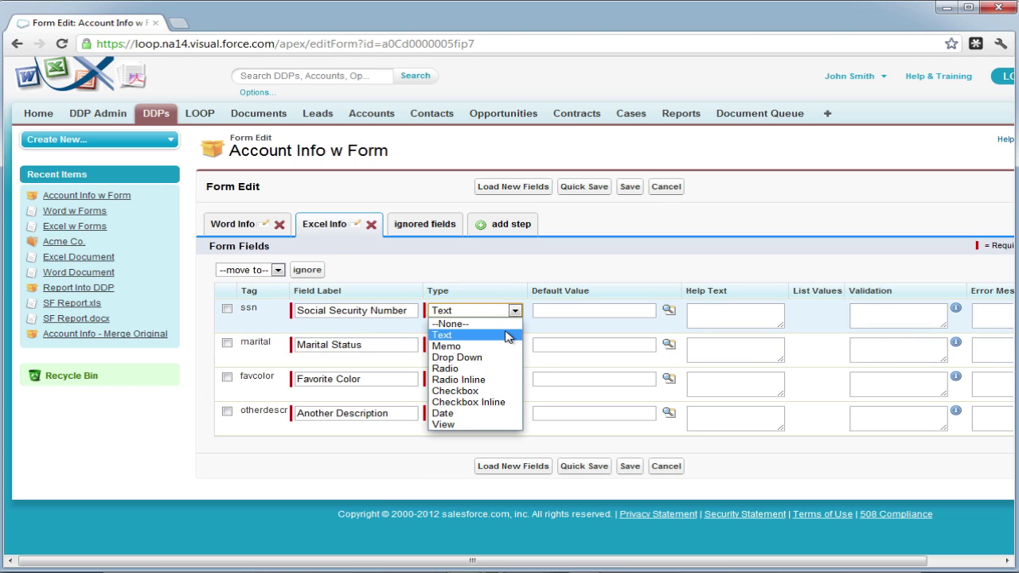
pyautogui.click(506, 335)
pyautogui.click(513, 345)
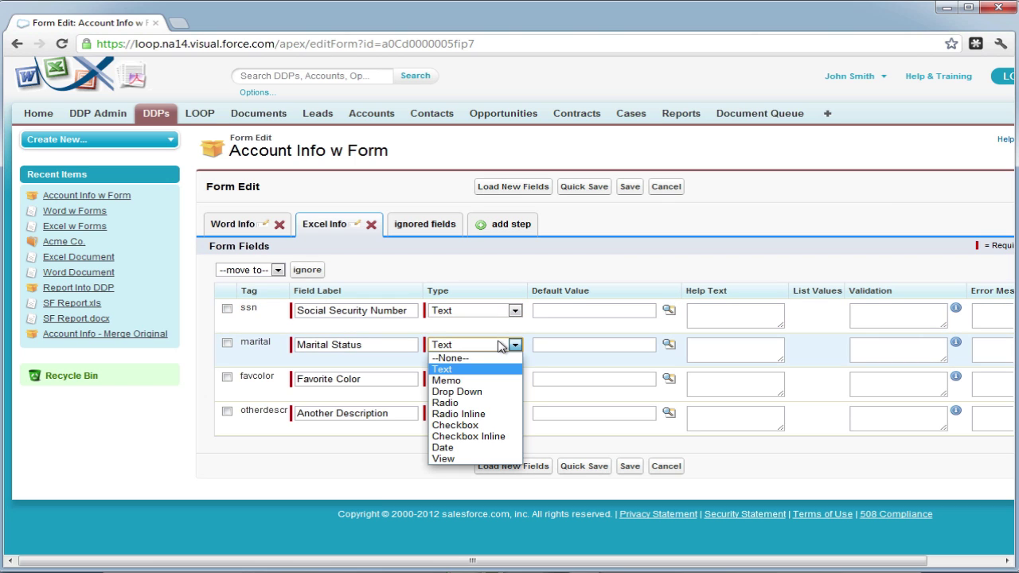
pyautogui.click(487, 393)
pyautogui.click(479, 380)
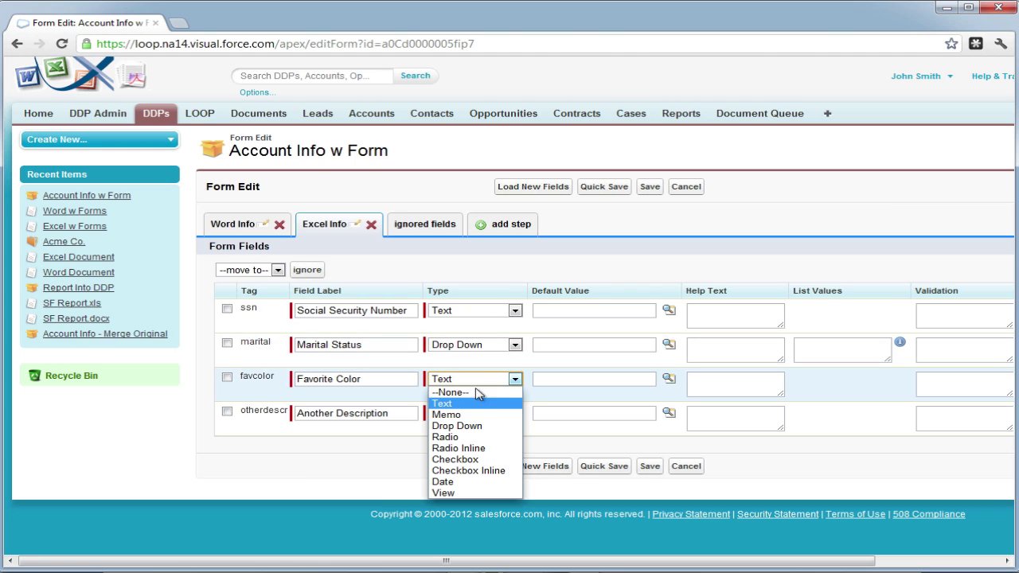
pyautogui.click(478, 425)
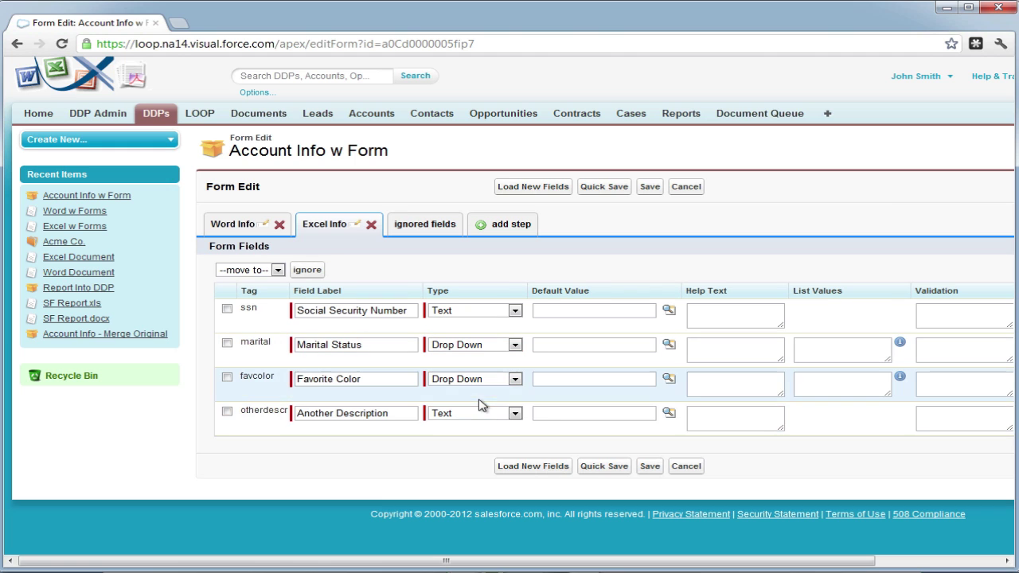
pyautogui.click(480, 406)
pyautogui.click(479, 447)
pyautogui.click(670, 413)
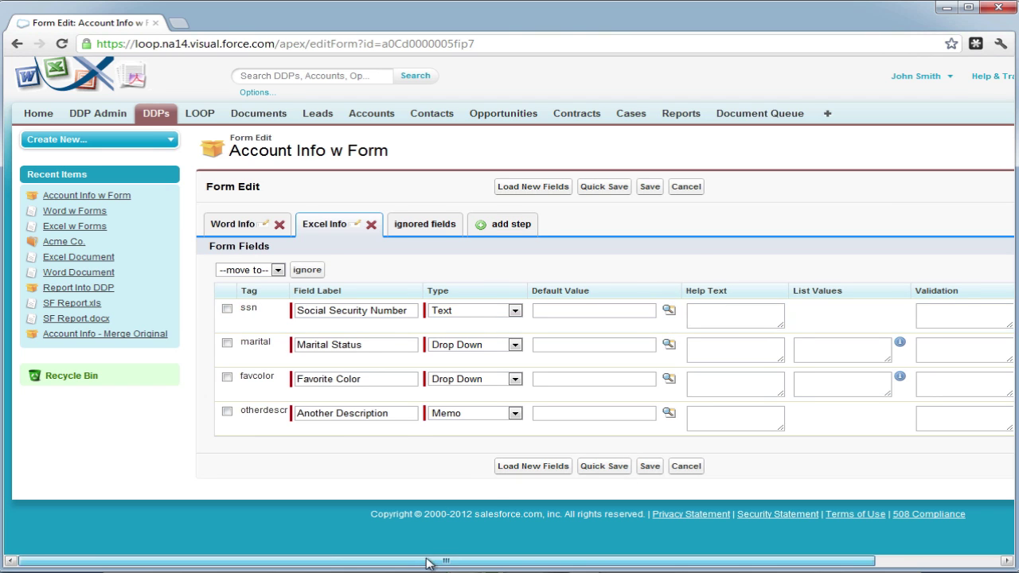
pyautogui.moveTo(425, 564); pyautogui.dragTo(581, 566)
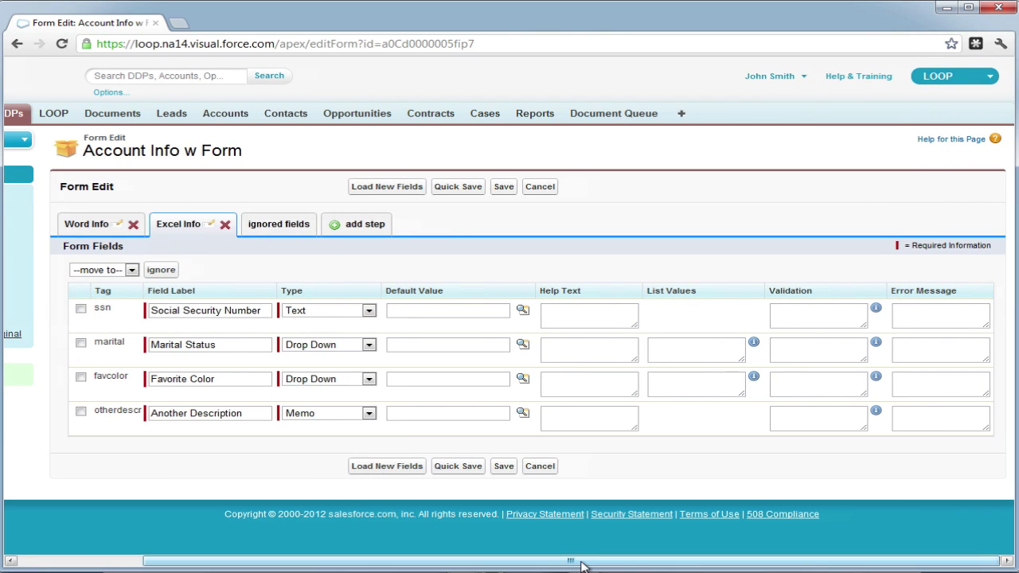
# Give Social Security Number the default value xxx-xx-xxxx.
pyautogui.click(427, 311)
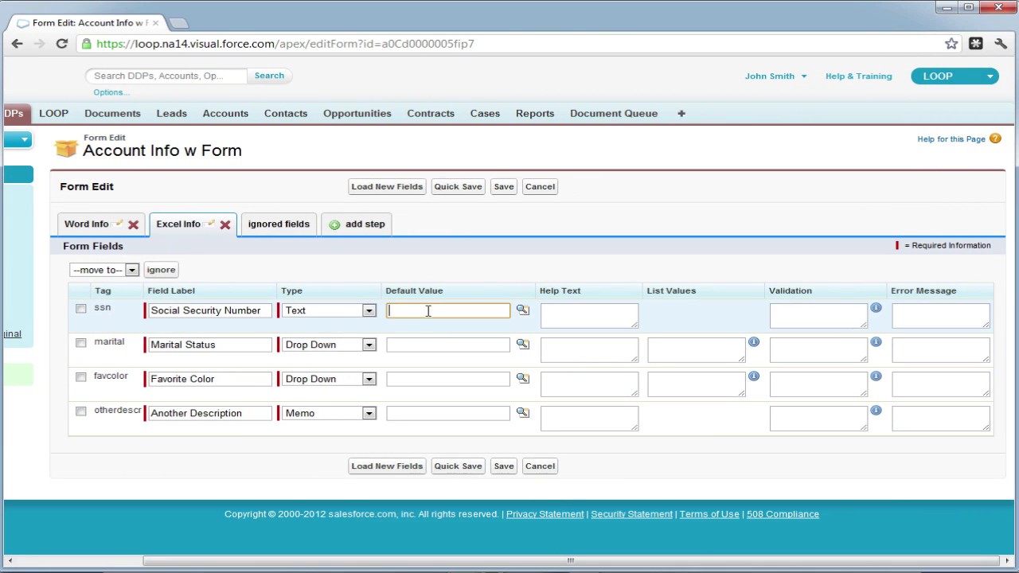
pyautogui.write('xxx')
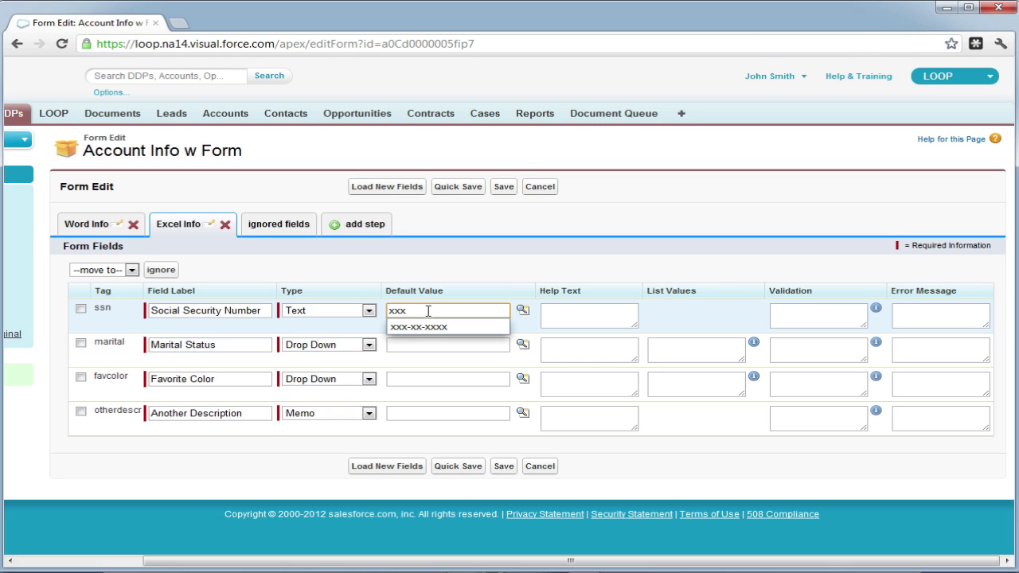
pyautogui.write('-xxxx')
pyautogui.click(423, 347)
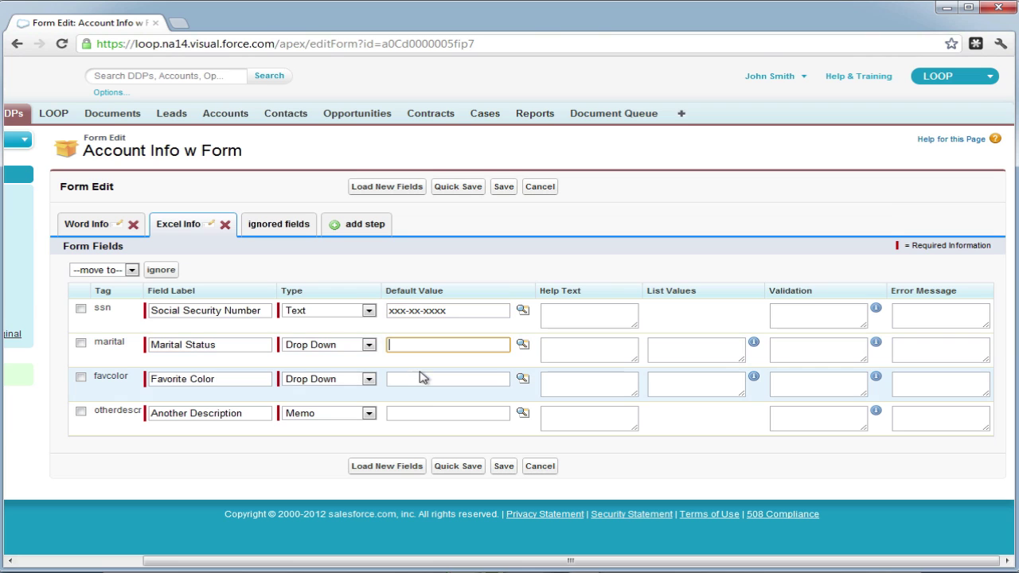
# Set Another Description's default value to Account > Account Description.
pyautogui.click(418, 411)
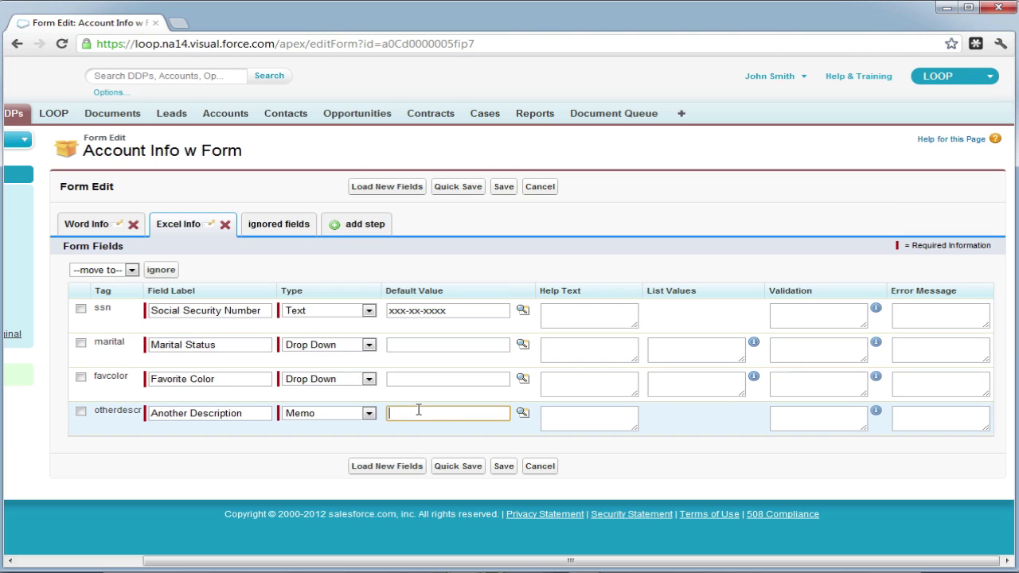
pyautogui.click(522, 415)
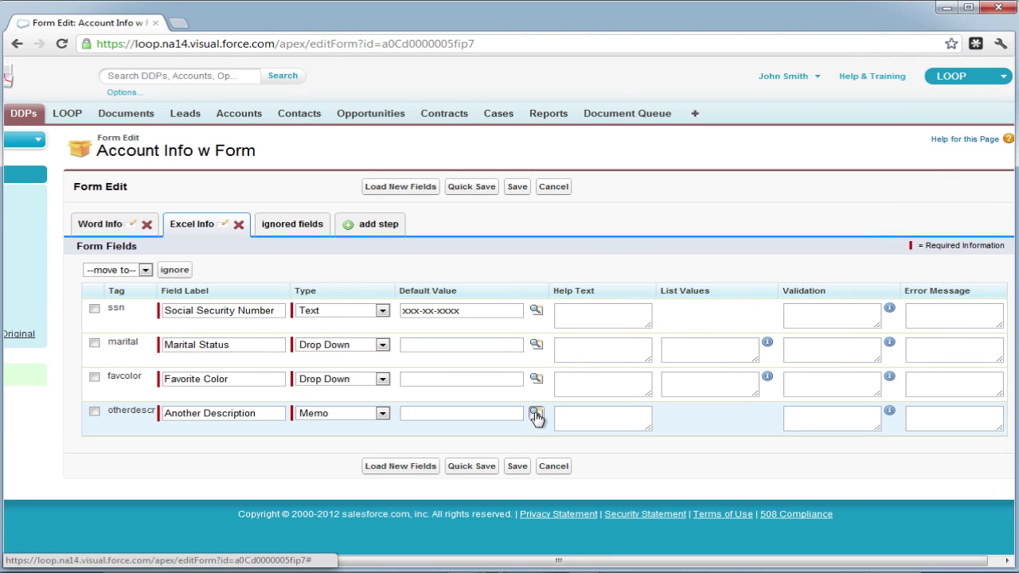
pyautogui.click(534, 415)
pyautogui.click(484, 431)
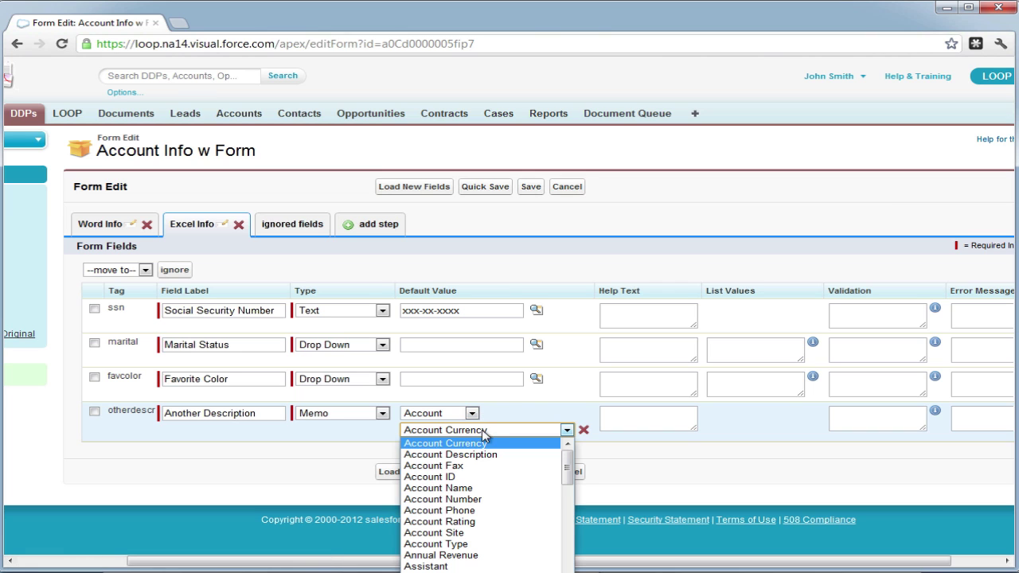
pyautogui.click(485, 454)
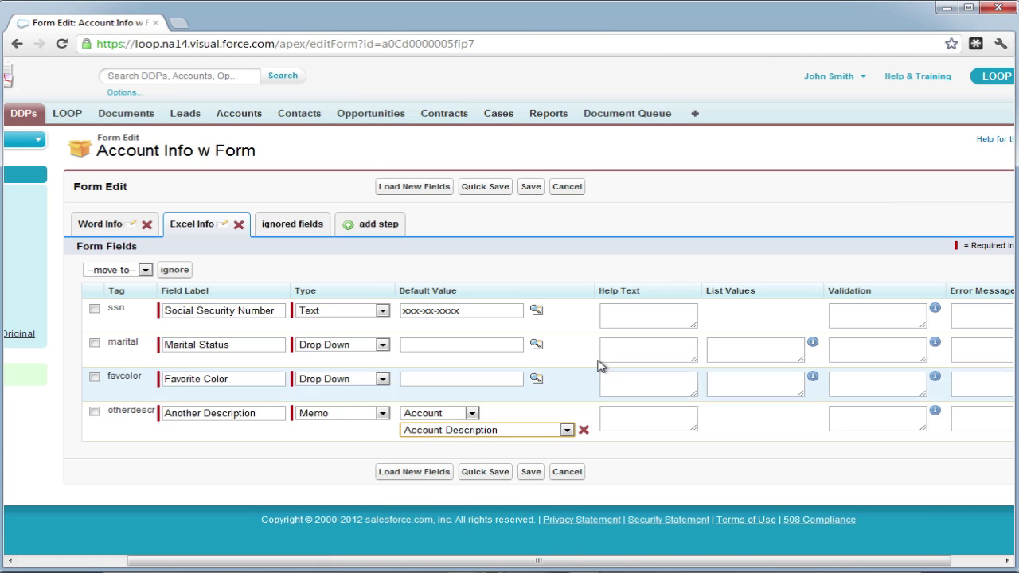
# Enter the Marital Status list values Single,Single and Maried,Maried.
pyautogui.click(737, 352)
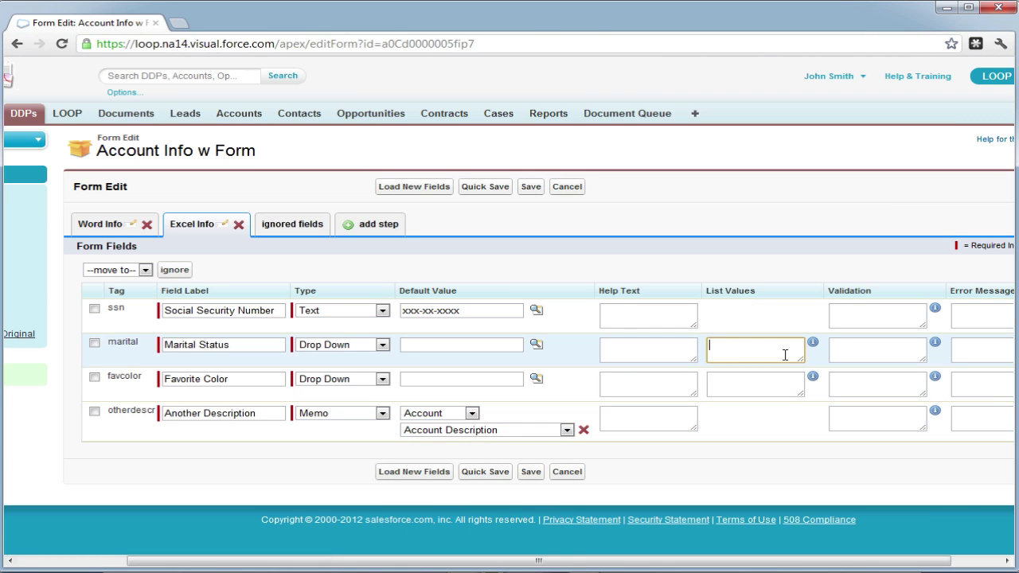
pyautogui.write('Single,Single')
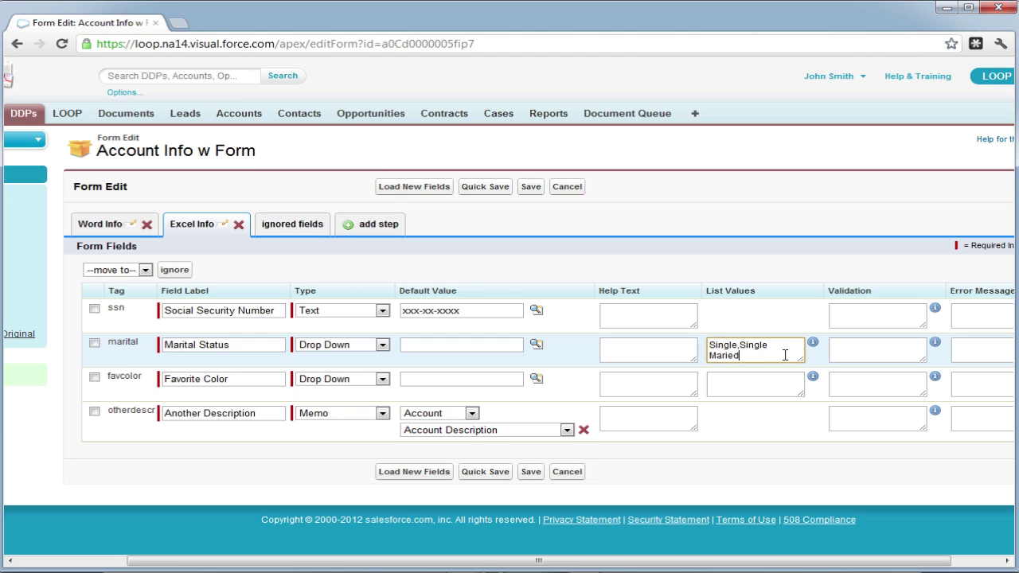
pyautogui.write(',Maried')
# Enter Favorite Color list values Blue, Red and Green, then save the form fields.
pyautogui.click(750, 382)
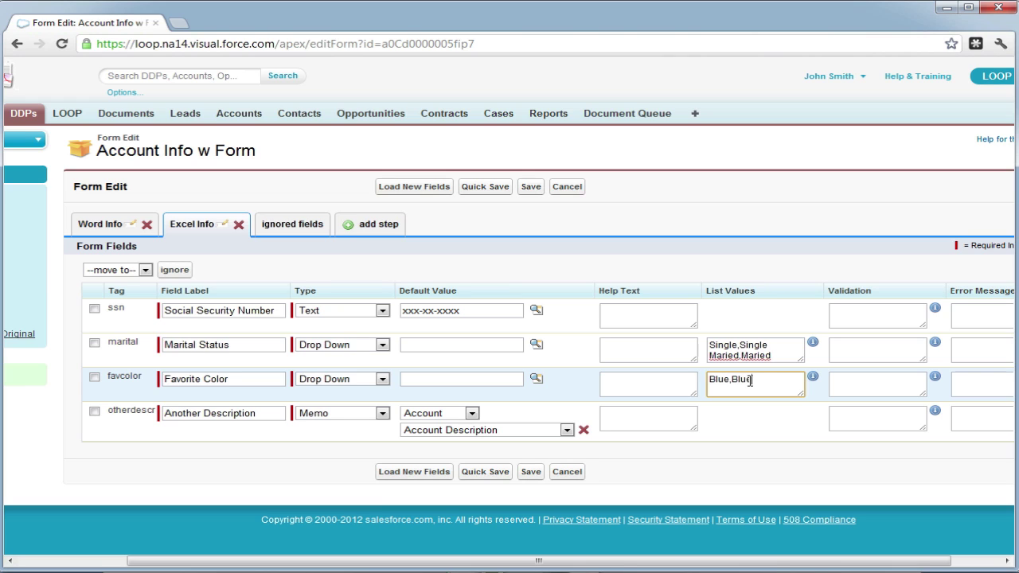
pyautogui.write('Blue,Blue Red,')
pyautogui.press('Return')
pyautogui.write('r')
pyautogui.press('BackSpace')
pyautogui.press('BackSpace')
pyautogui.write('Red')
pyautogui.press('Return')
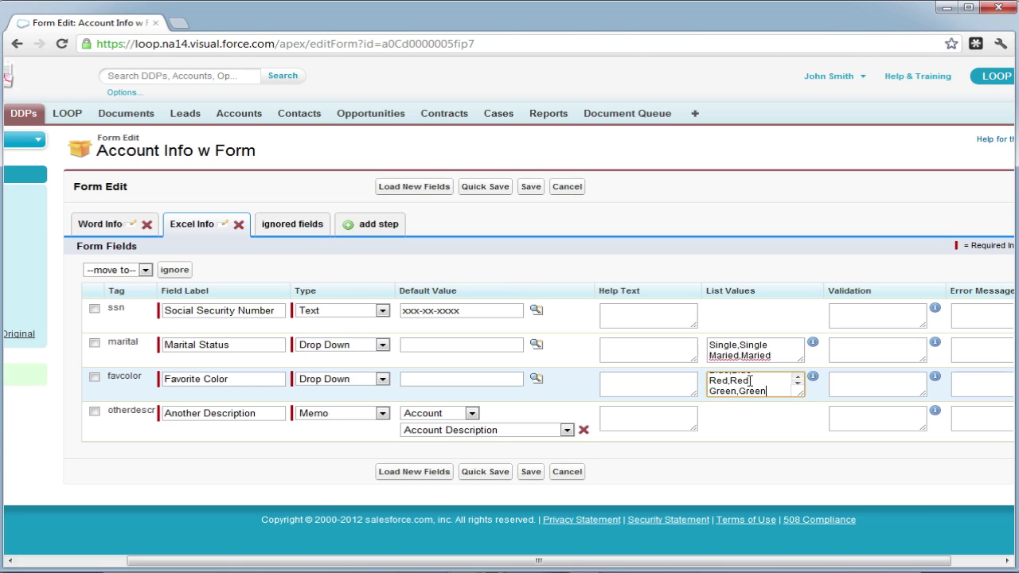
pyautogui.click(530, 472)
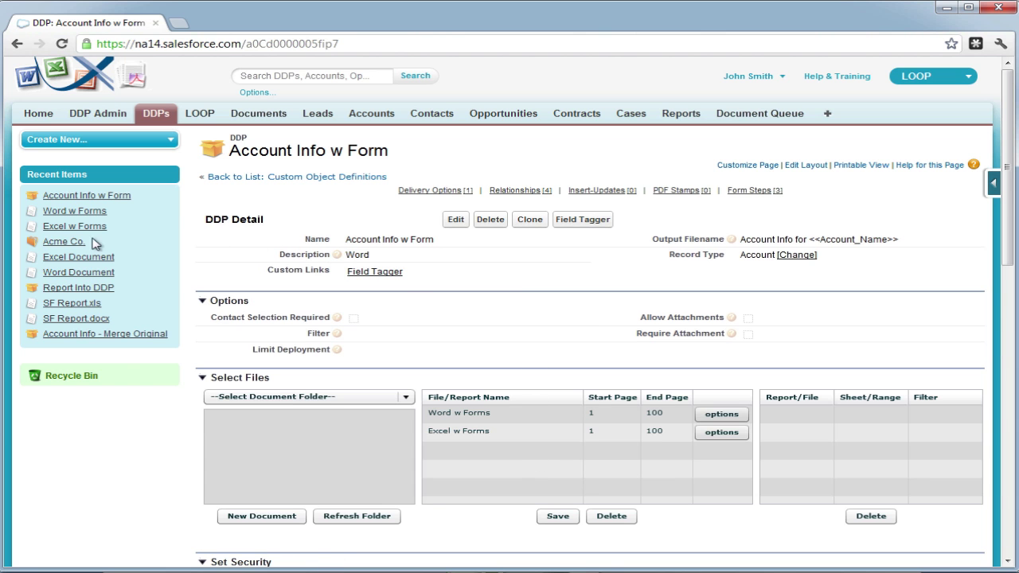
# From the Acme Co. account, launch LOOPlus and run the Account Info w Form DDP.
pyautogui.click(65, 242)
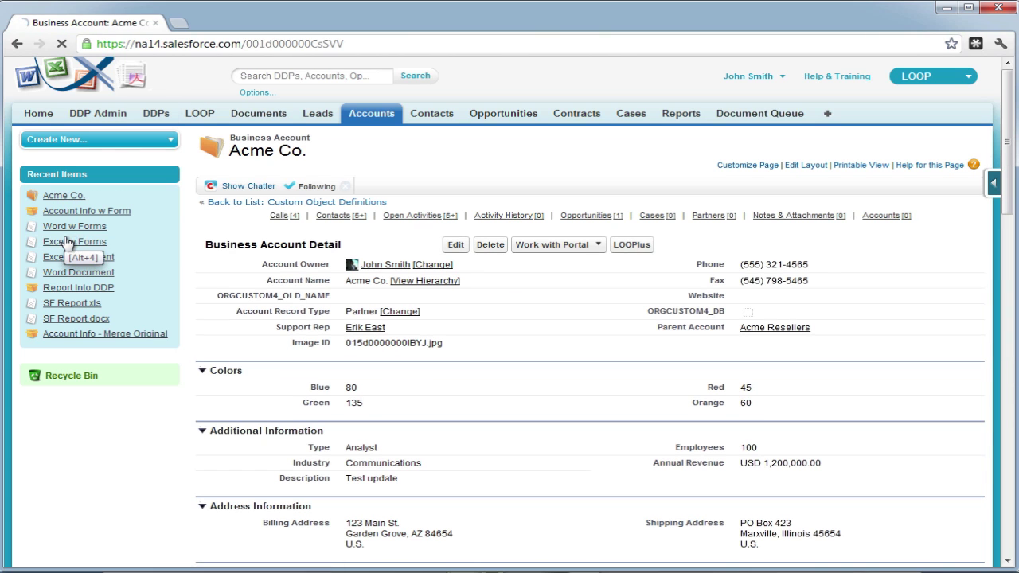
pyautogui.click(629, 245)
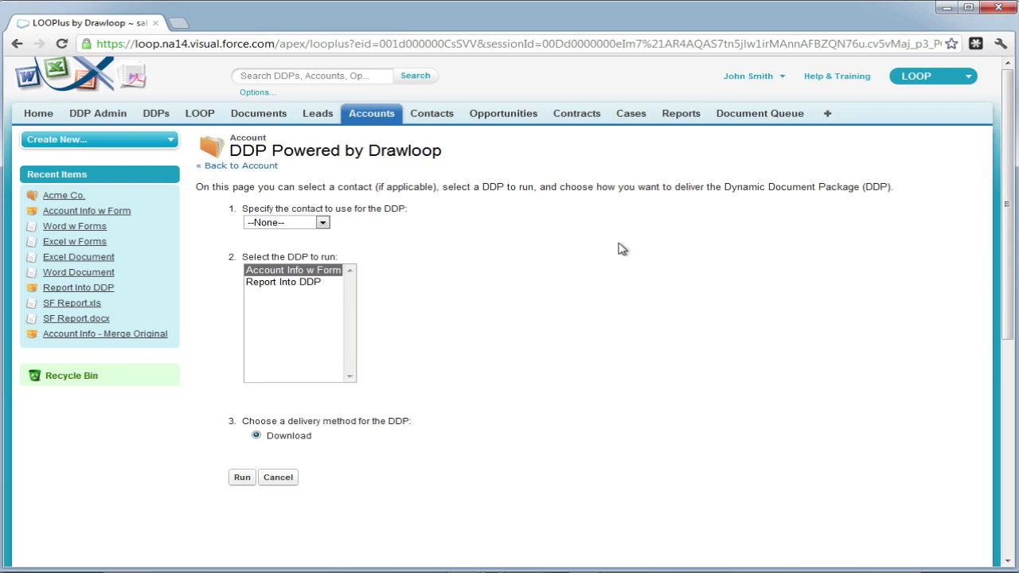
pyautogui.click(299, 271)
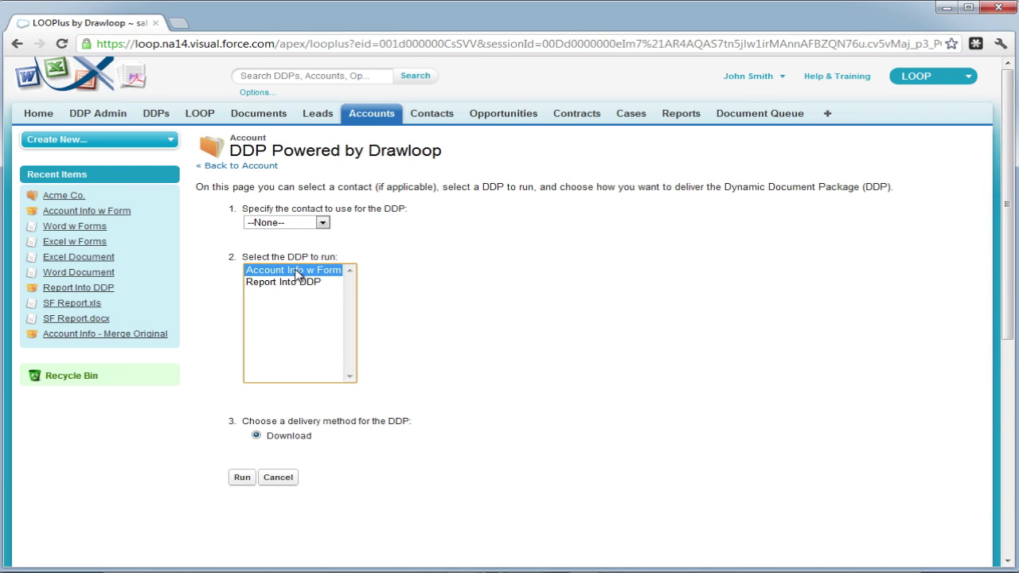
pyautogui.click(241, 480)
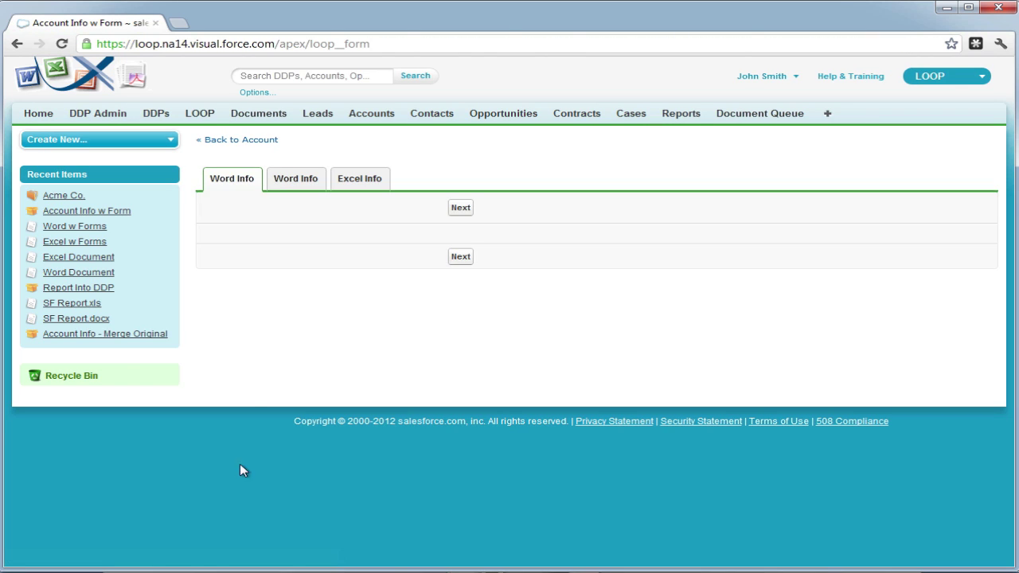
# On the second Word Info step, paste a terms sentence repeatedly and enter a reference person's name.
pyautogui.click(294, 182)
pyautogui.click(518, 242)
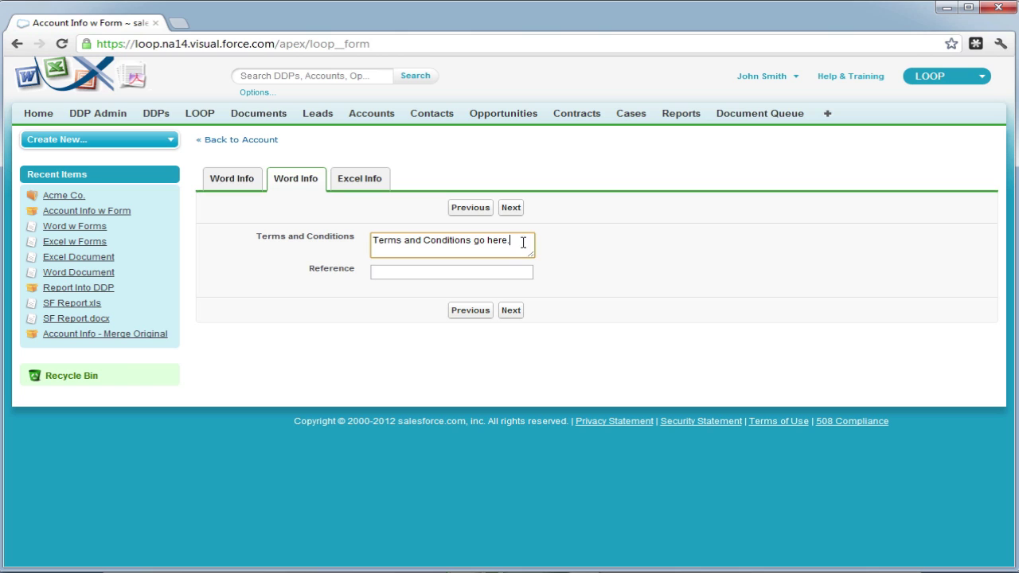
pyautogui.moveTo(532, 255); pyautogui.dragTo(689, 343)
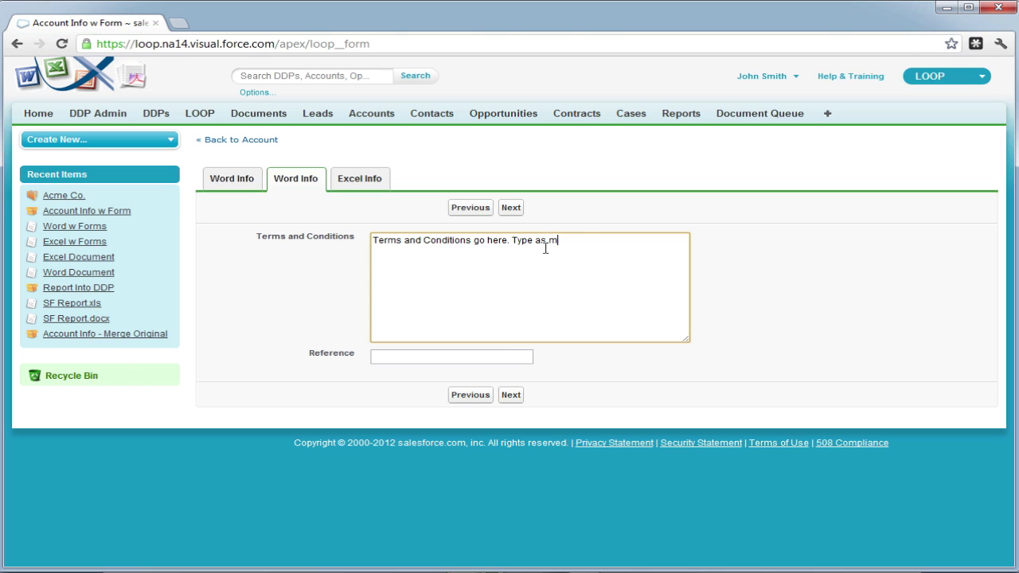
pyautogui.write('you want')
pyautogui.moveTo(650, 246); pyautogui.dragTo(366, 244)
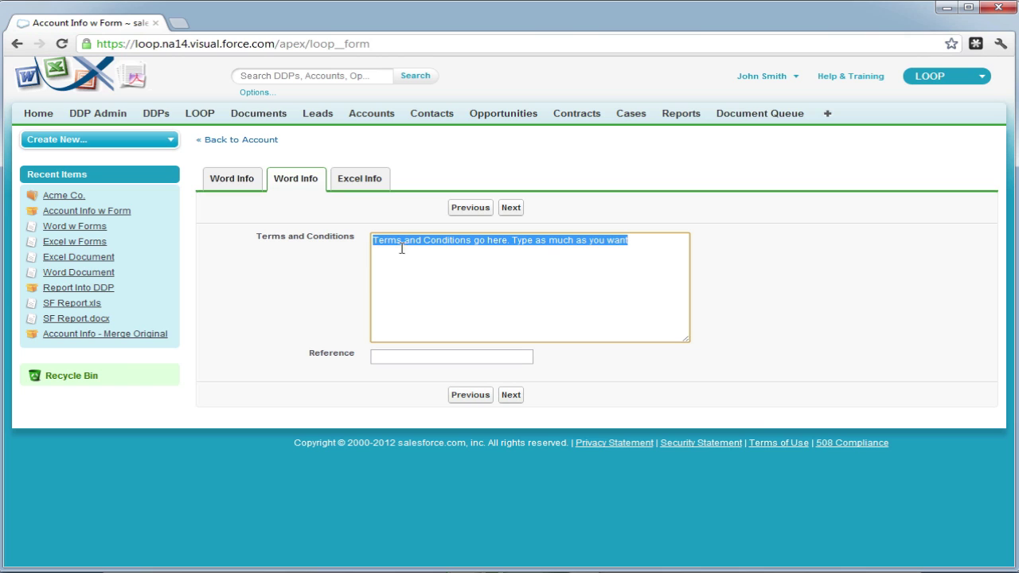
pyautogui.click(495, 254)
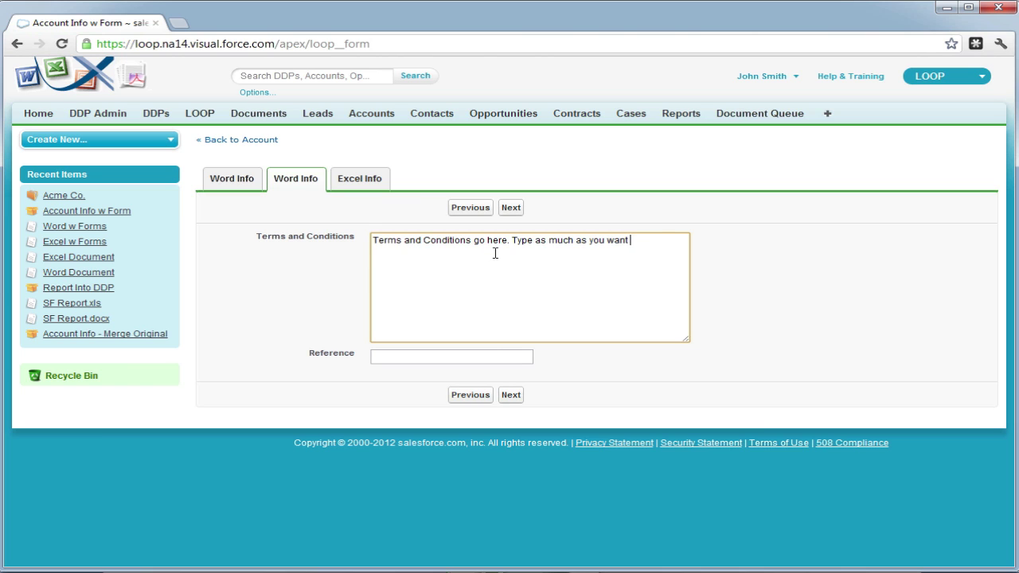
pyautogui.hotkey('ctrl', 'v')
pyautogui.hotkey('ctrl', 'v')
pyautogui.hotkey('ctrl', 'v')
pyautogui.hotkey('ctrl', 'v')
pyautogui.hotkey('ctrl', 'v')
pyautogui.hotkey('ctrl', 'v')
pyautogui.hotkey('ctrl', 'v')
pyautogui.hotkey('ctrl', 'v')
pyautogui.hotkey('ctrl', 'v')
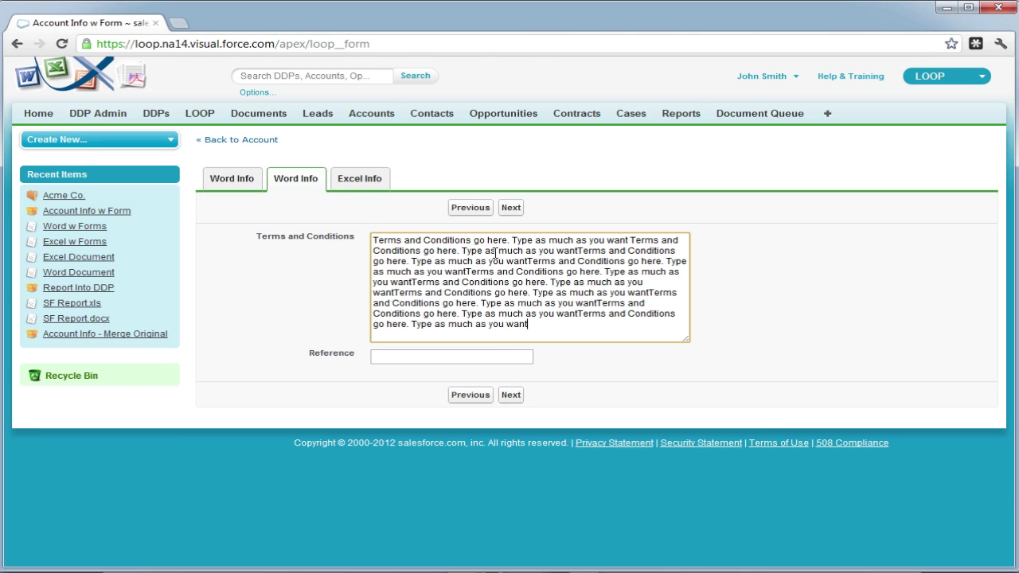
pyautogui.click(460, 361)
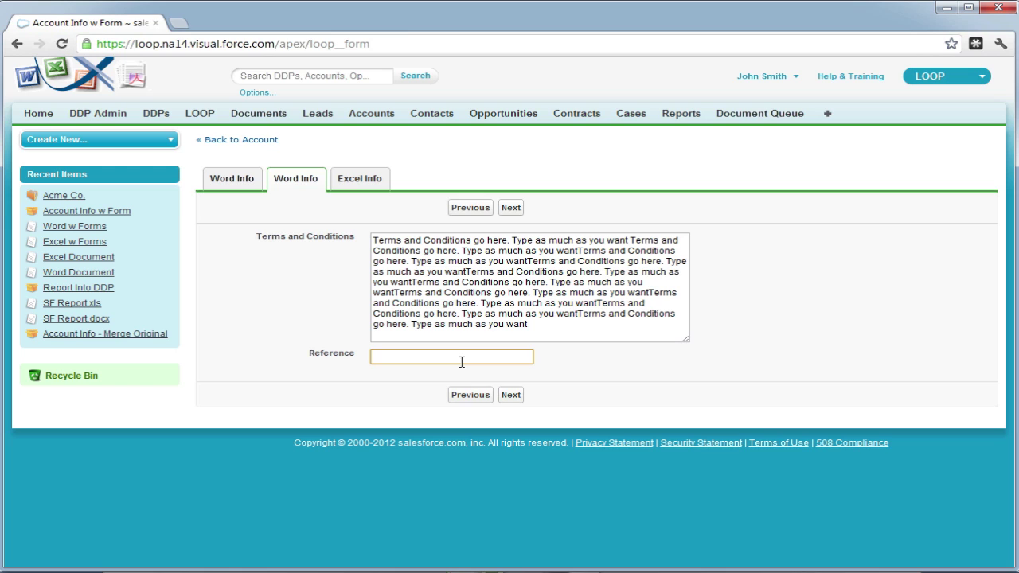
pyautogui.write('Jane Smith')
# On Excel Info, enter a social security number, choose Maried status and Red favourite colour.
pyautogui.click(511, 394)
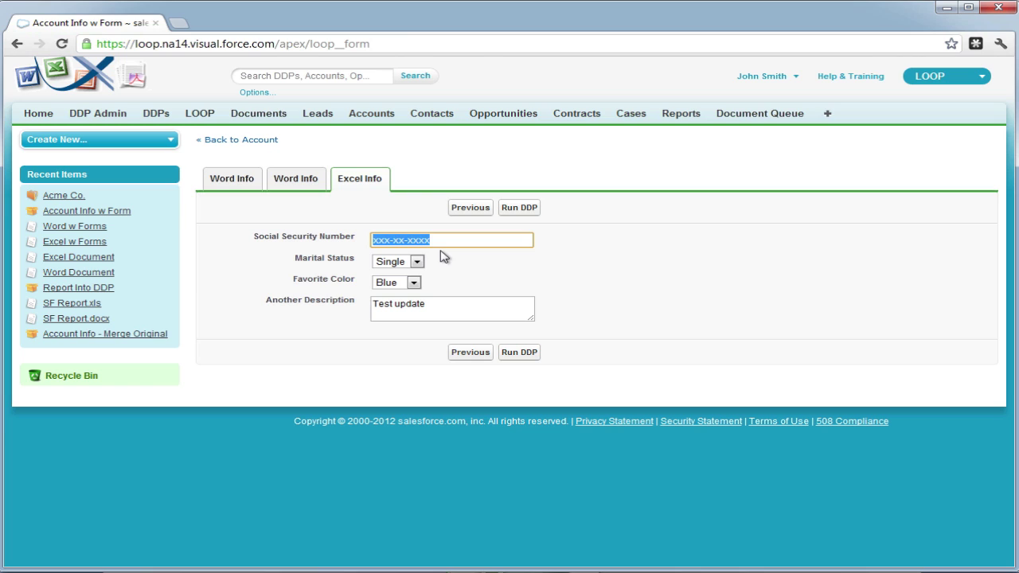
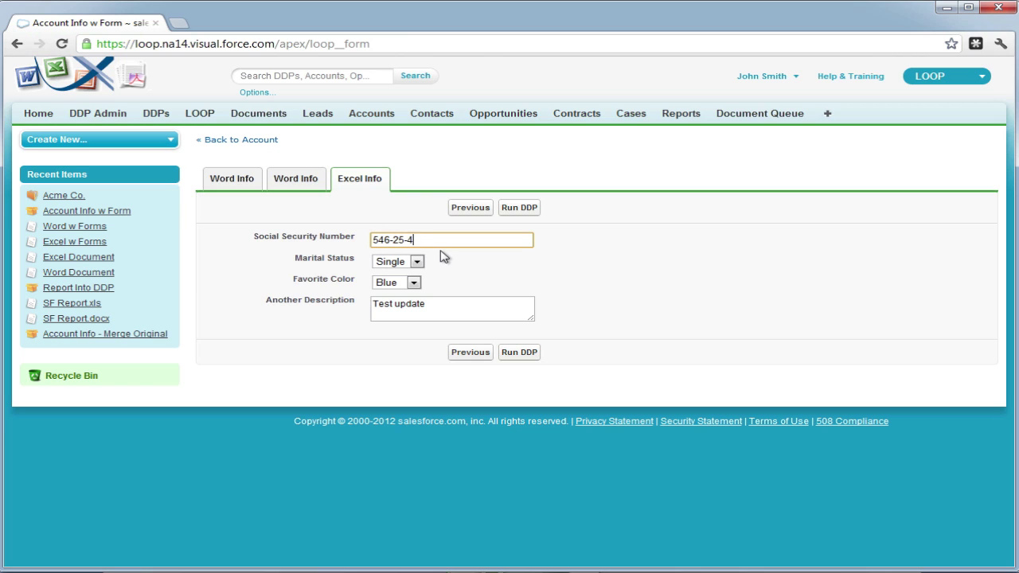
pyautogui.click(416, 262)
pyautogui.click(401, 273)
pyautogui.press('Down')
pyautogui.click(413, 283)
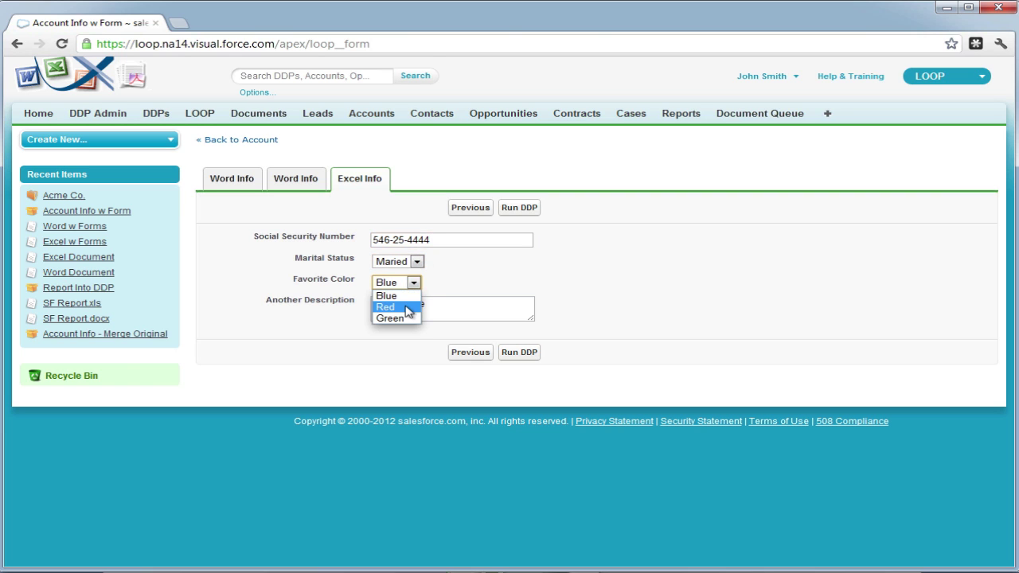
pyautogui.click(385, 302)
# Replace Another Description with 'Enter a description here.' pasted several times.
pyautogui.click(442, 308)
pyautogui.moveTo(441, 308); pyautogui.dragTo(380, 306)
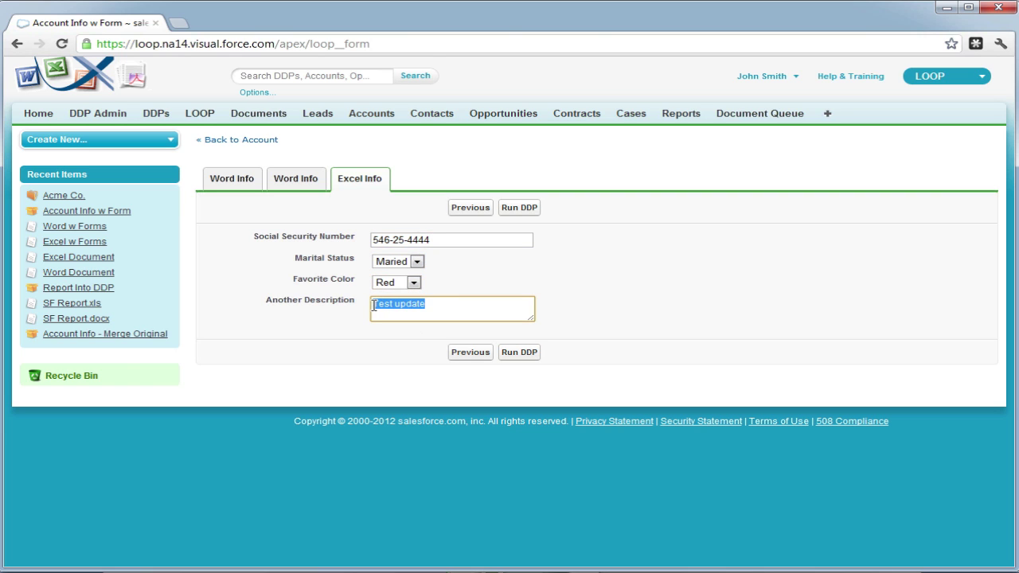
pyautogui.moveTo(532, 319); pyautogui.dragTo(750, 405)
pyautogui.write('Enter a description')
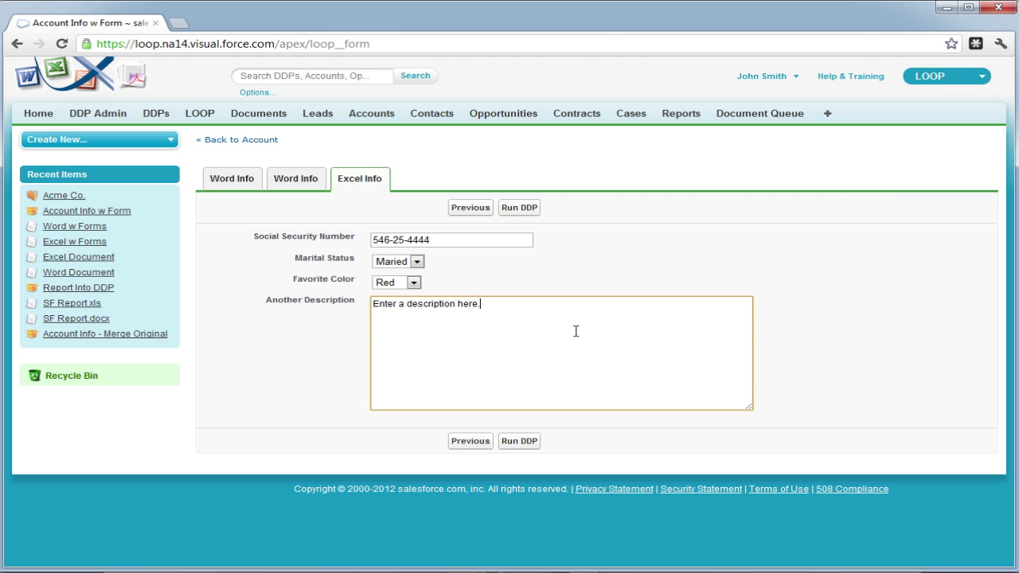
pyautogui.moveTo(451, 312); pyautogui.dragTo(365, 309)
pyautogui.click(519, 307)
pyautogui.hotkey('ctrl', 'v')
pyautogui.hotkey('ctrl', 'v')
pyautogui.hotkey('ctrl', 'v')
pyautogui.hotkey('ctrl', 'v')
pyautogui.hotkey('ctrl', 'v')
pyautogui.hotkey('ctrl', 'v')
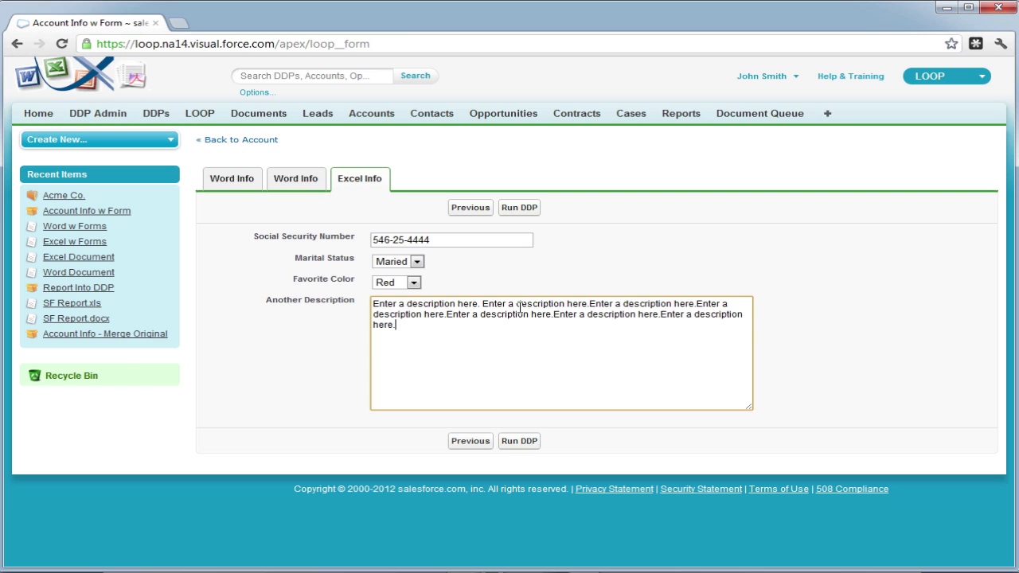
# Run the DDP, then download and open Account Info for Acme Co.pdf.
pyautogui.click(519, 209)
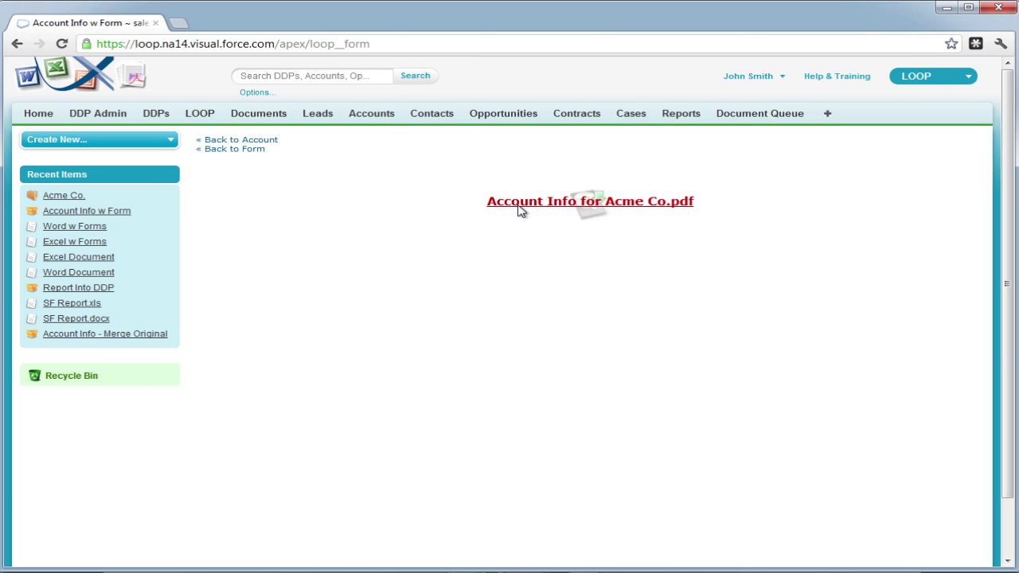
pyautogui.click(519, 210)
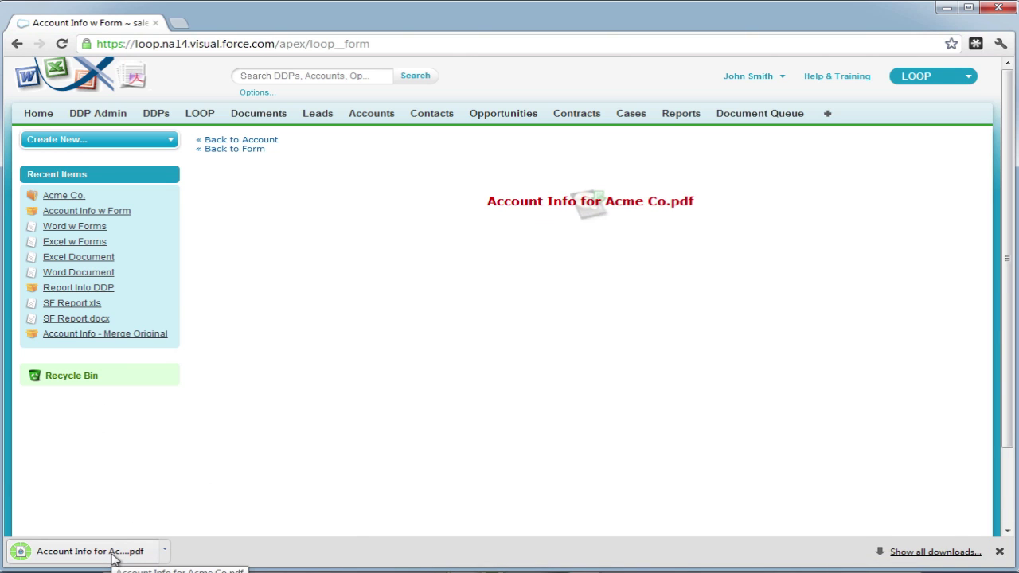
pyautogui.click(112, 555)
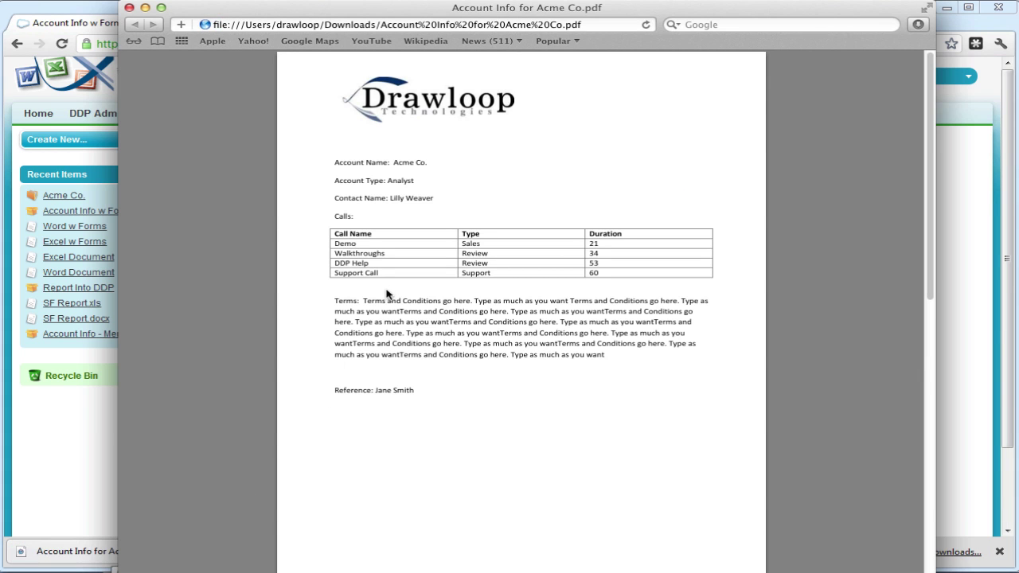
pyautogui.moveTo(343, 304); pyautogui.dragTo(619, 380)
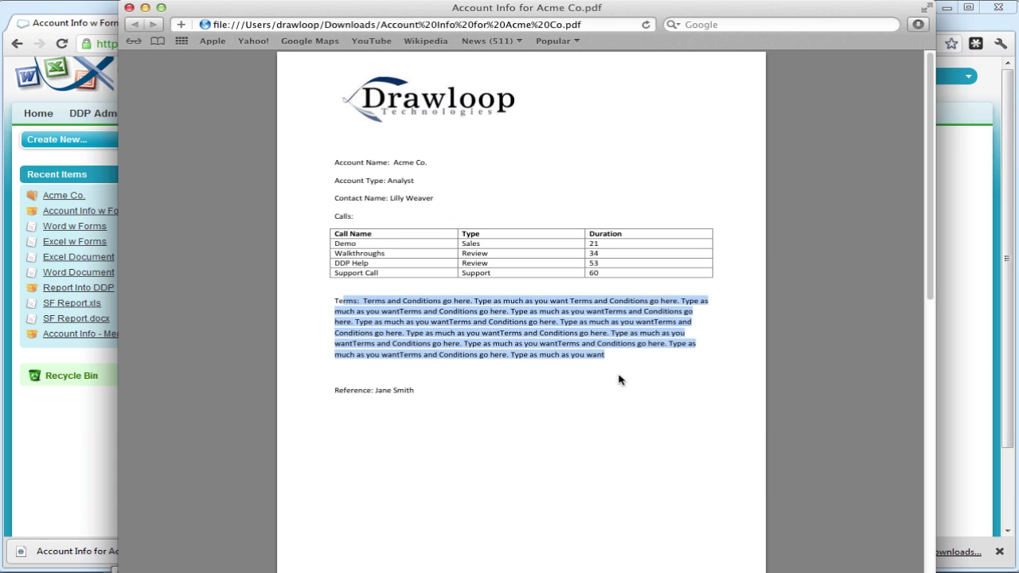
pyautogui.moveTo(375, 390); pyautogui.dragTo(443, 407)
pyautogui.scroll(-10, 444, 407)
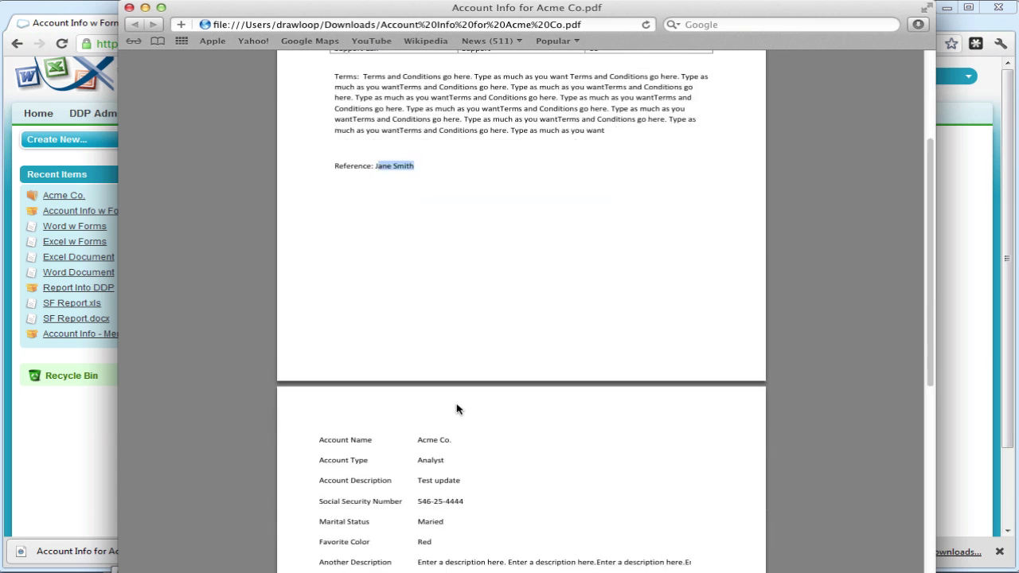
pyautogui.moveTo(418, 336); pyautogui.dragTo(468, 338)
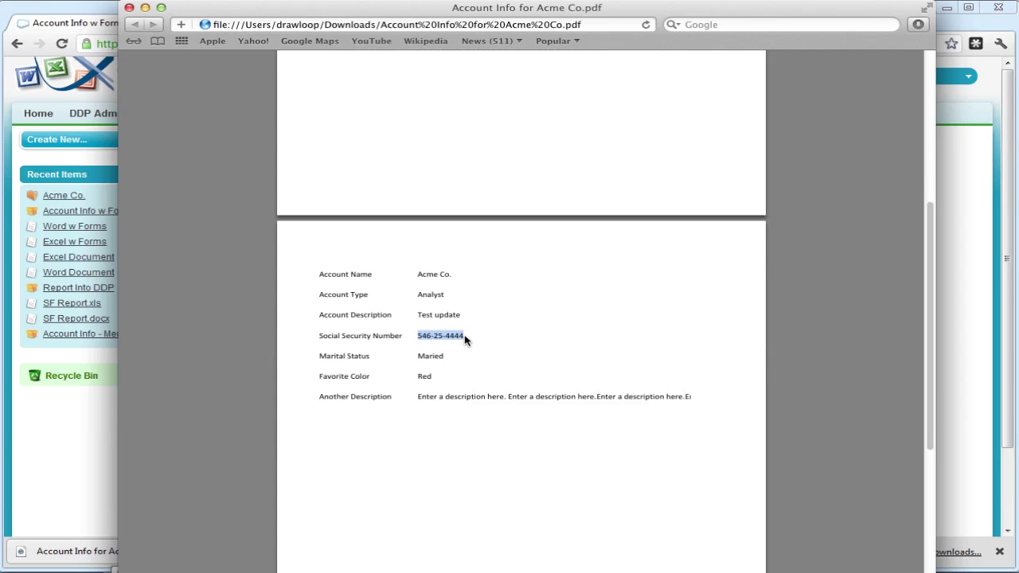
pyautogui.moveTo(417, 358); pyautogui.dragTo(693, 396)
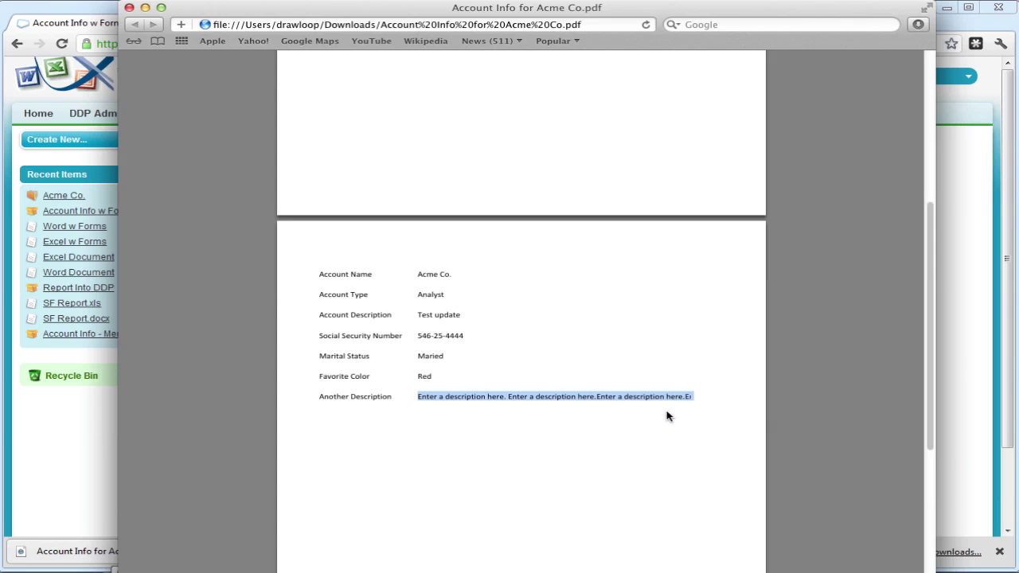